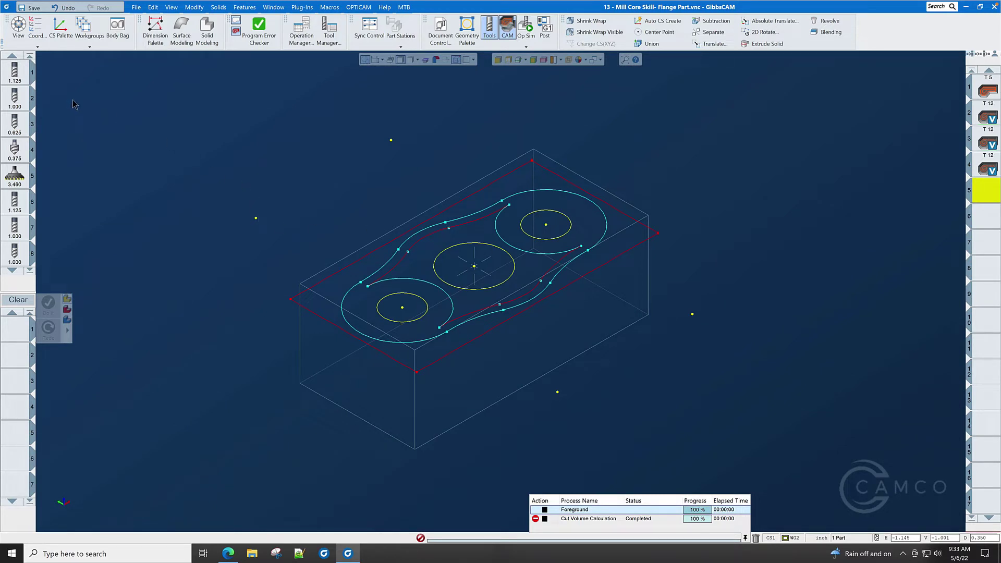
Load the 0.625 drill into a new Holes drilling process.
key("alt+Tab")
key("alt+Tab")
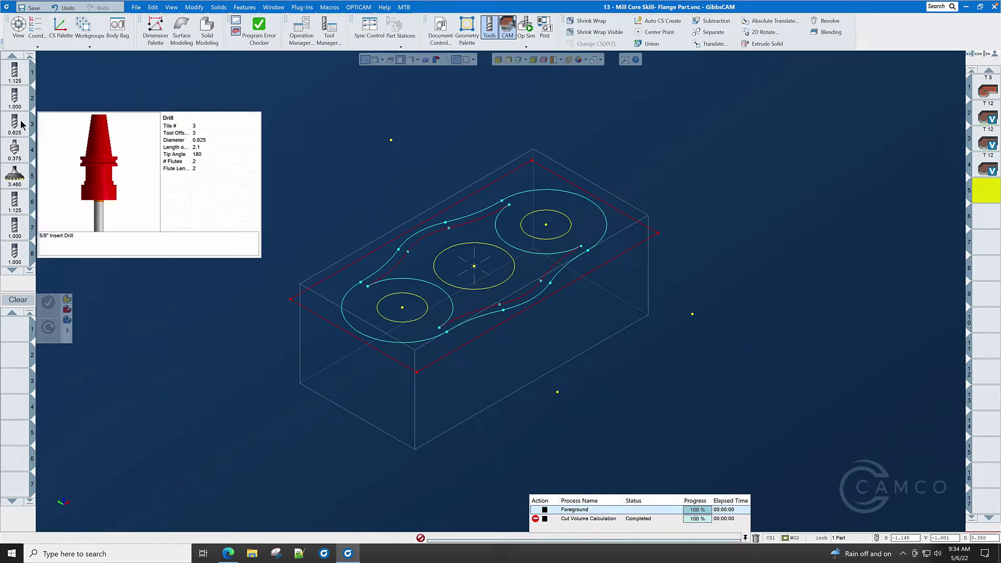
left_click_drag(23, 125, 16, 331)
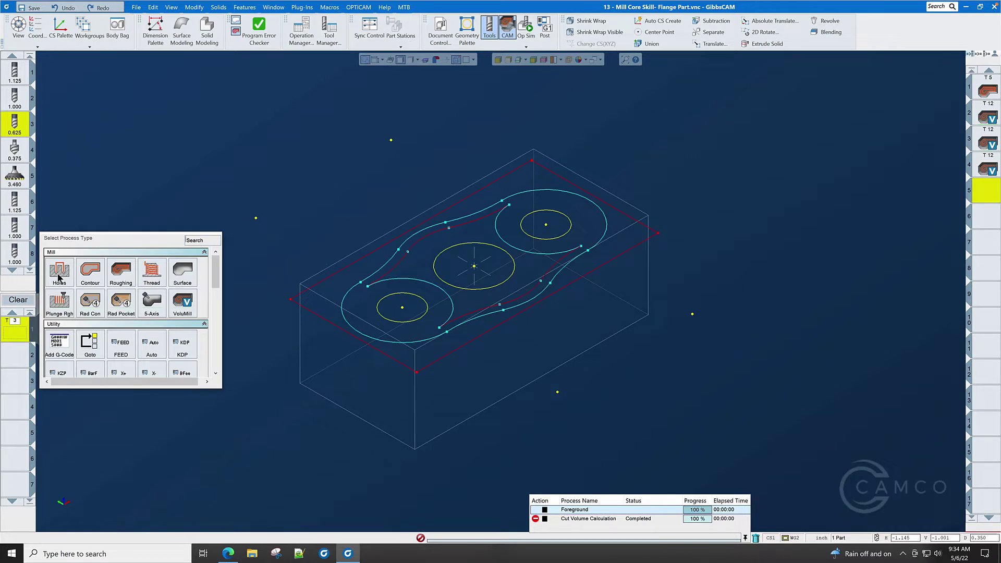
left_click(59, 277)
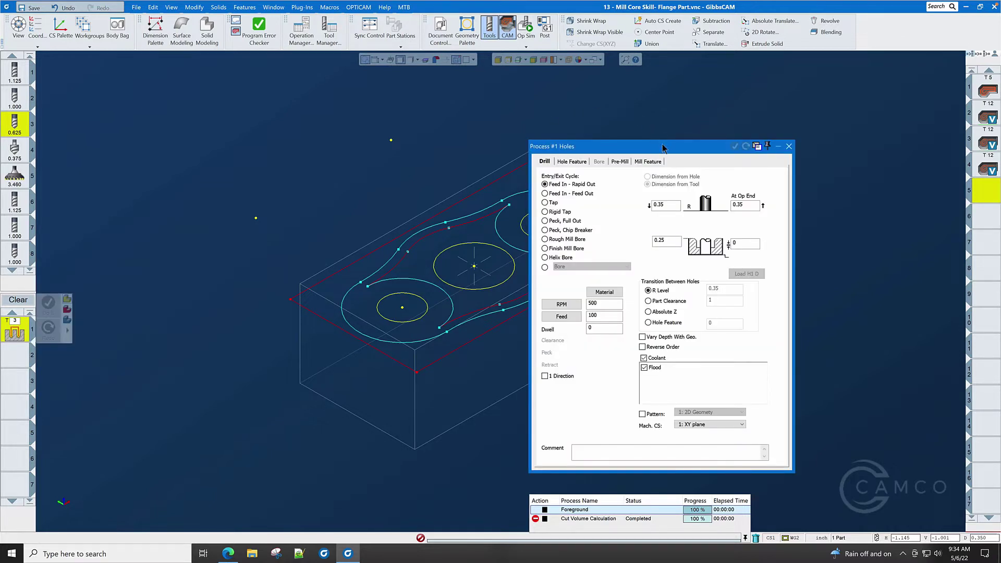
left_click_drag(667, 147, 739, 116)
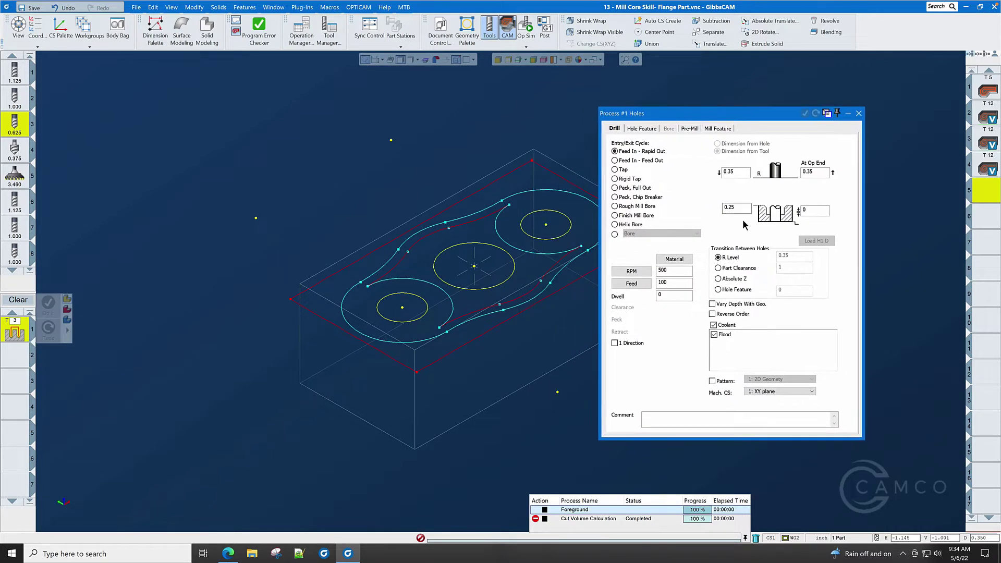
Reset hole depths to absolute, drill from 0 to -1.28, and apply it to the upper-right hole.
left_click(642, 129)
left_click(646, 351)
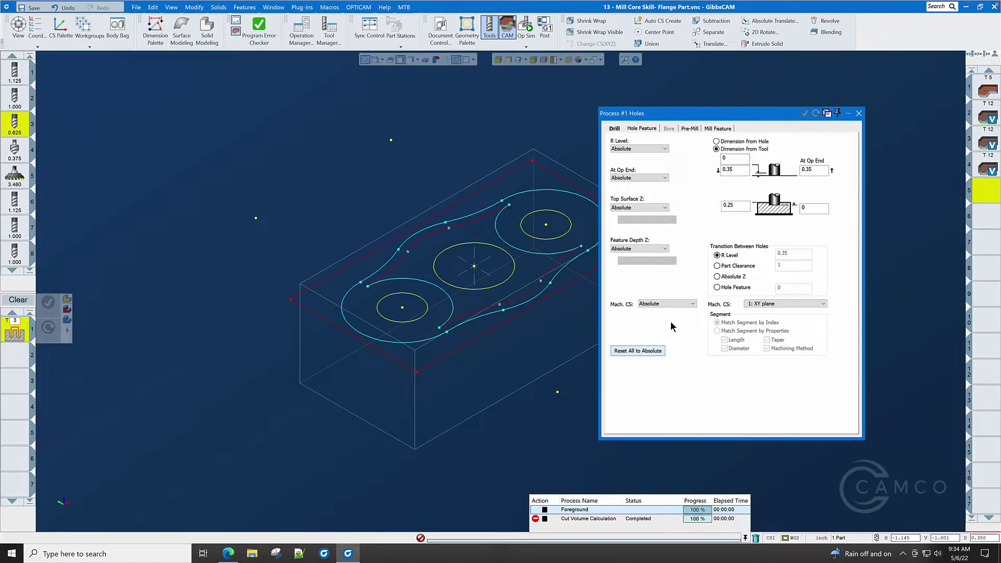
left_click(615, 128)
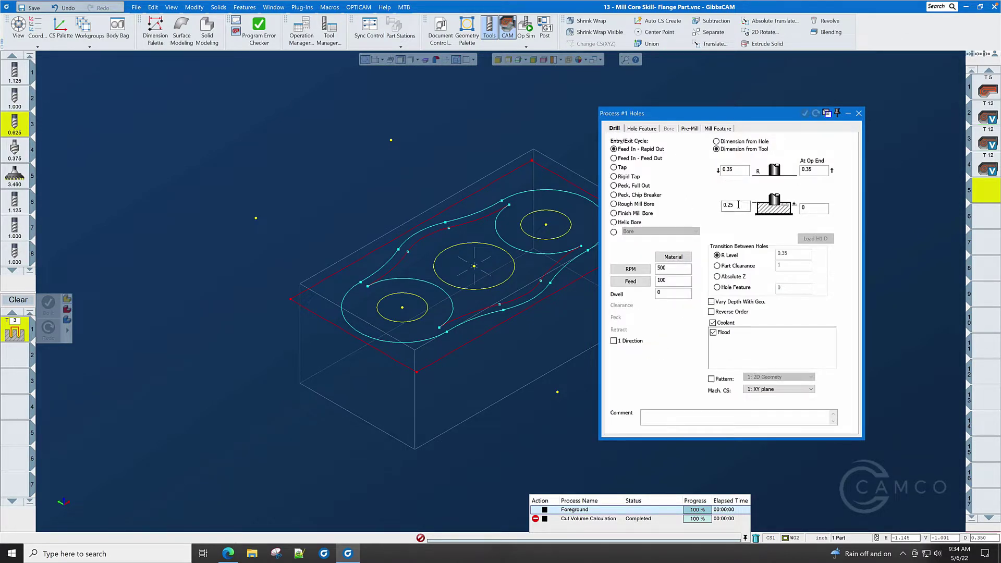
double_click(736, 204)
type("0")
left_click(810, 210)
double_click(811, 210)
left_click(546, 225)
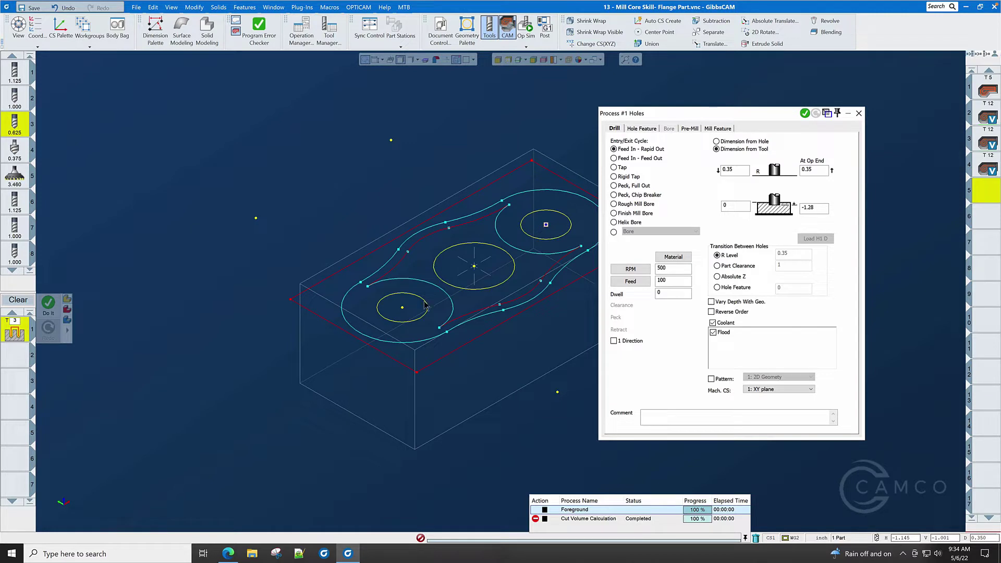
left_click(805, 113)
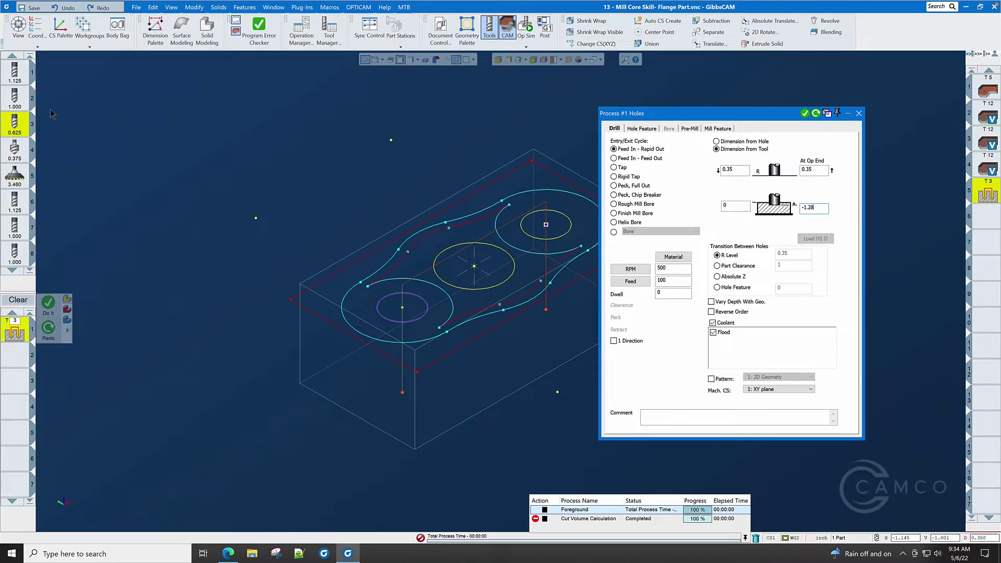
Drill the centre hole with the 1.000 drill from -0.25 down to -1.28.
mouse_move(22, 100)
left_click_drag(22, 99, 19, 334)
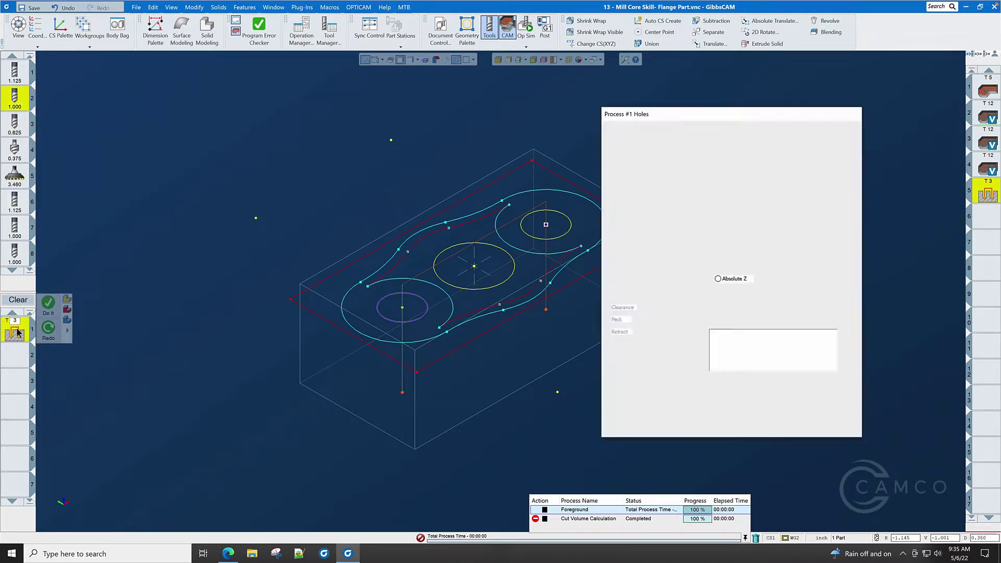
left_click(733, 209)
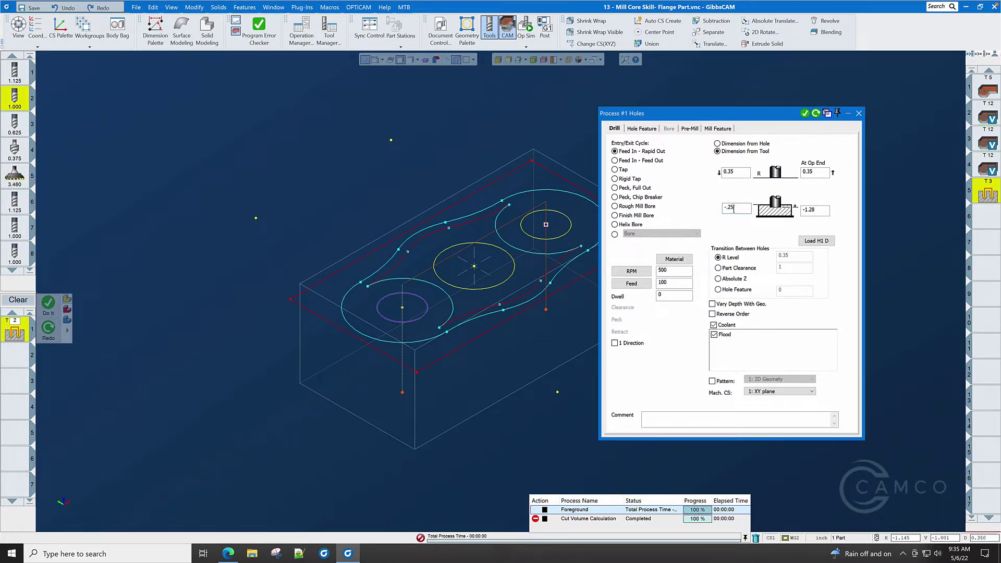
left_click(732, 172)
left_click(822, 172)
left_click(819, 211)
left_click(475, 267)
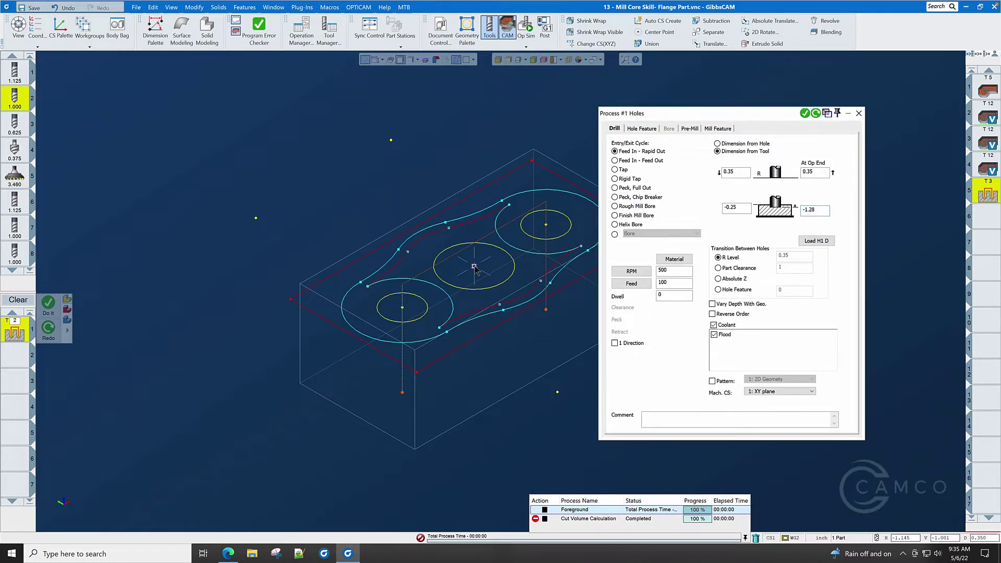
left_click(805, 114)
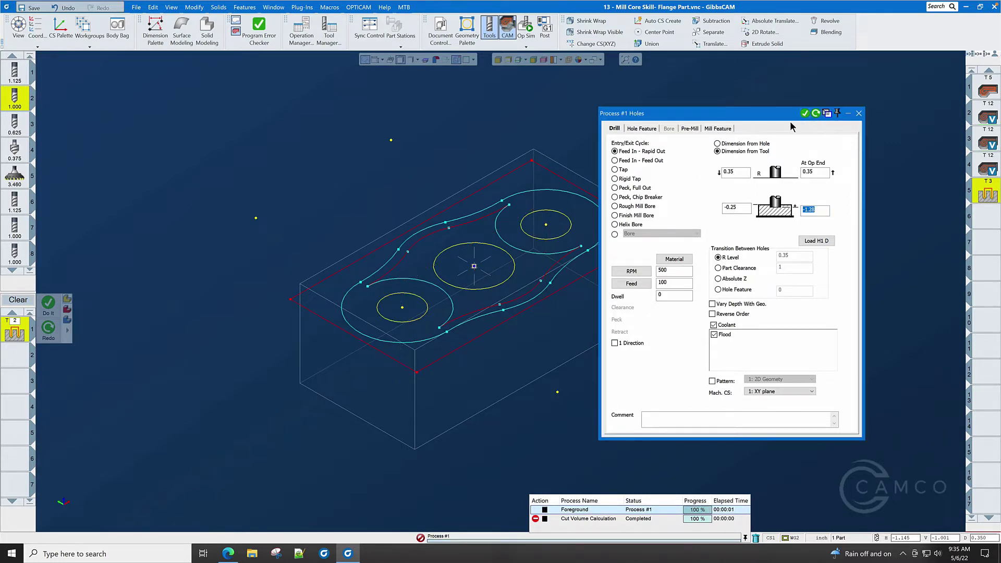
left_click(860, 114)
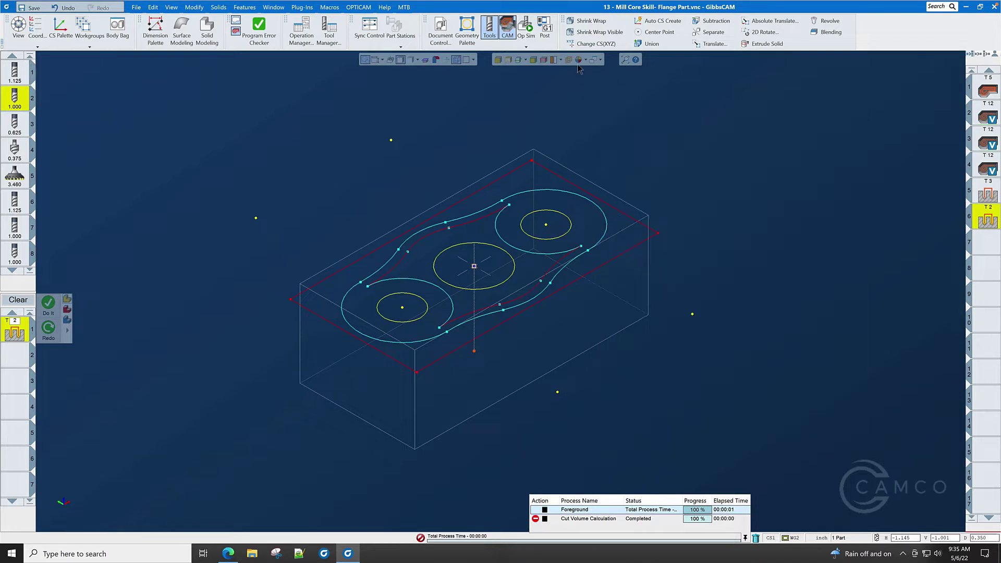
Run the Op Sim to watch all three holes get drilled, then close it.
left_click(530, 28)
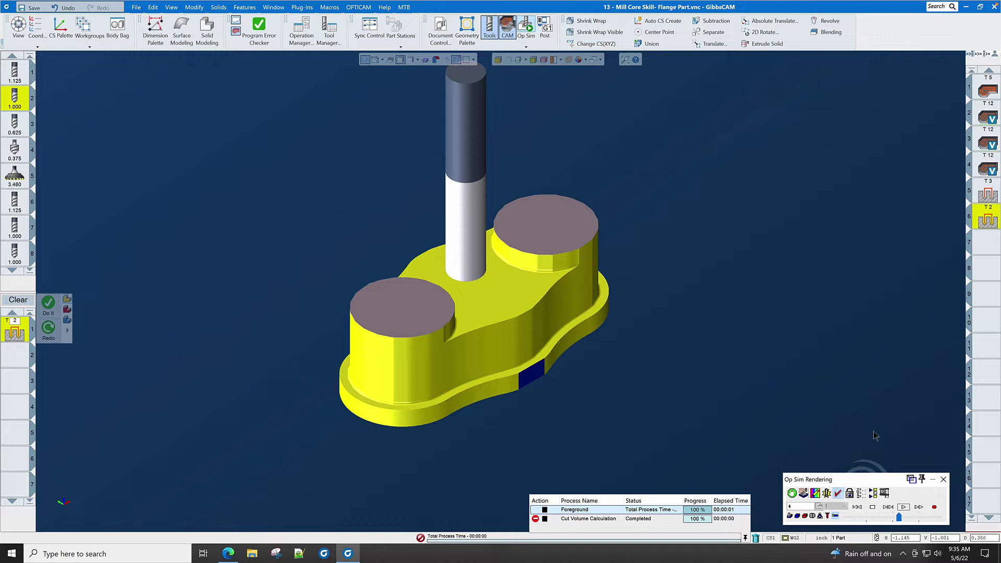
left_click(905, 509)
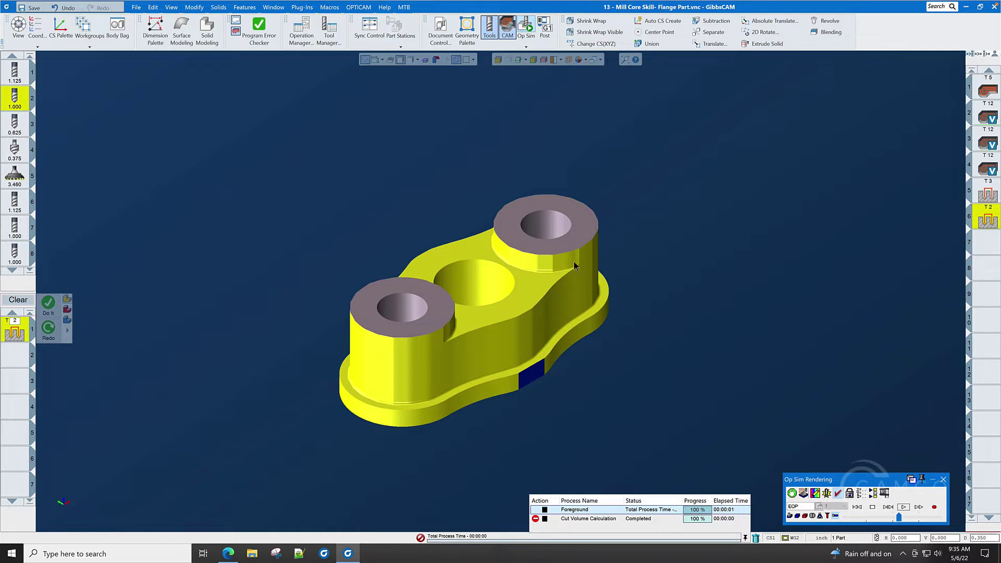
left_click(944, 479)
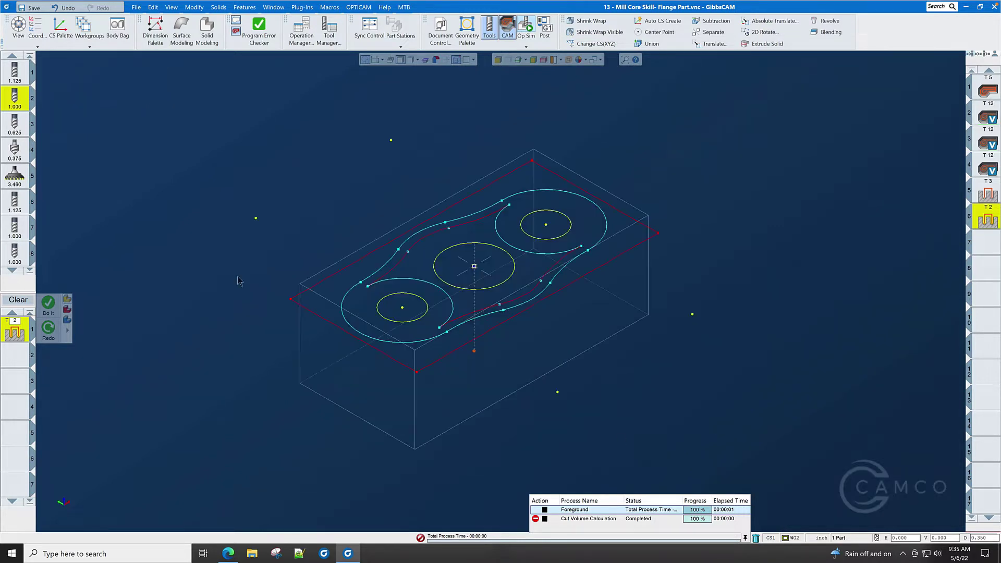
Clear the drilling process and load the 0.500 end mill (tool 12) into a new process.
left_click(19, 303)
mouse_move(17, 225)
scroll(16, 225, "down", 3)
scroll(16, 226, "down", 4)
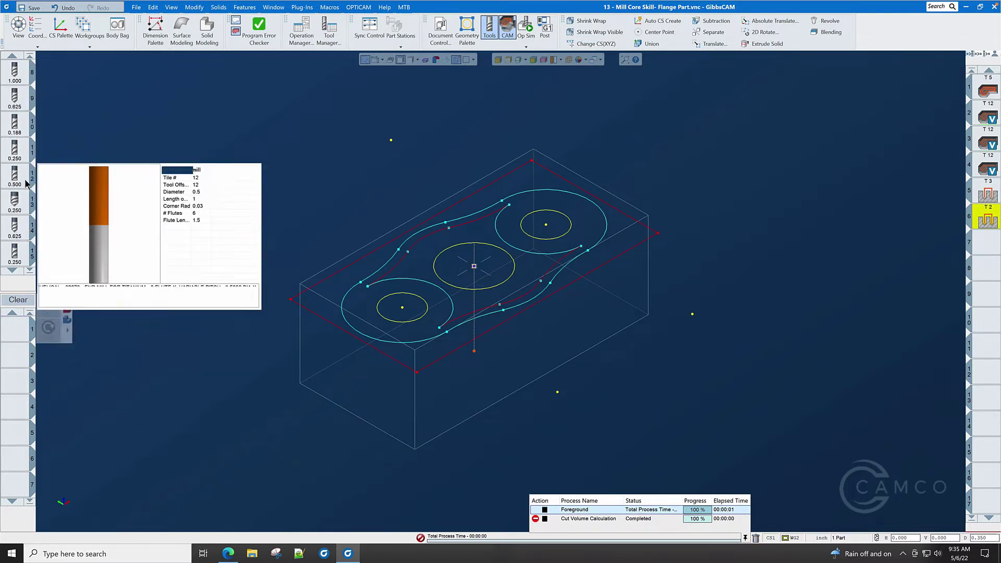
left_click_drag(15, 175, 16, 337)
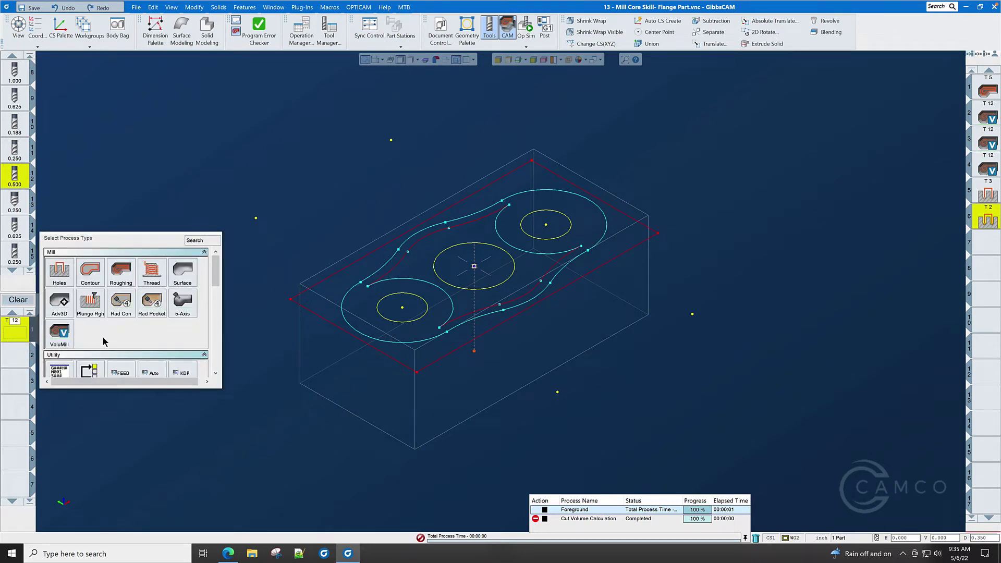
Start a Contour milling process at 5100 RPM, adjust the feed, and turn on cutter compensation.
left_click(89, 278)
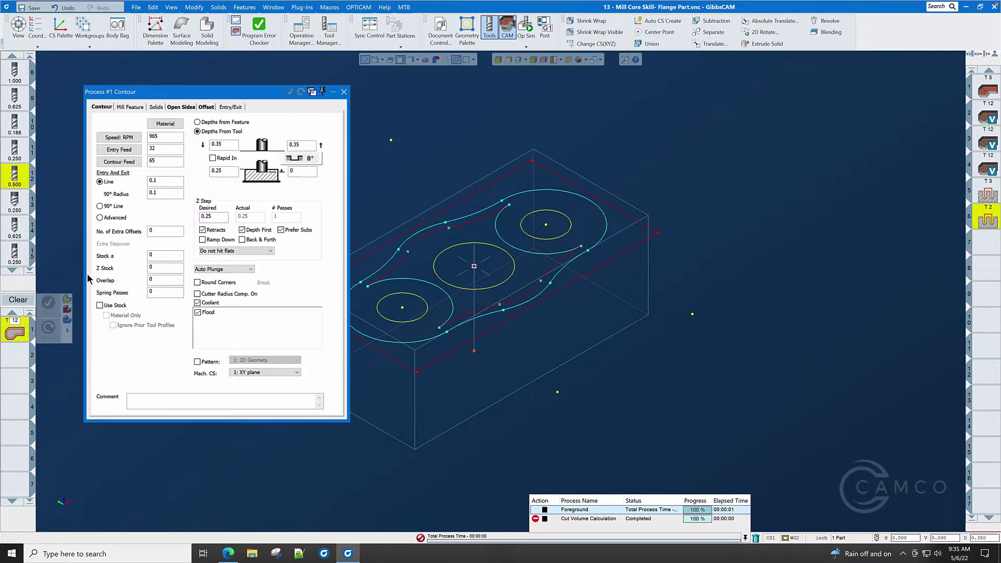
left_click_drag(234, 107, 847, 132)
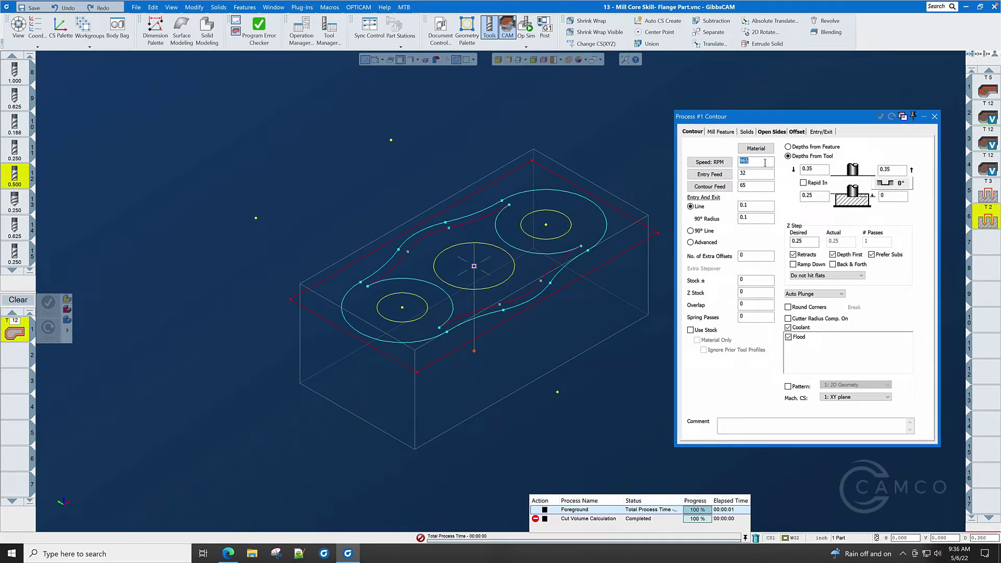
type("5100")
type("6")
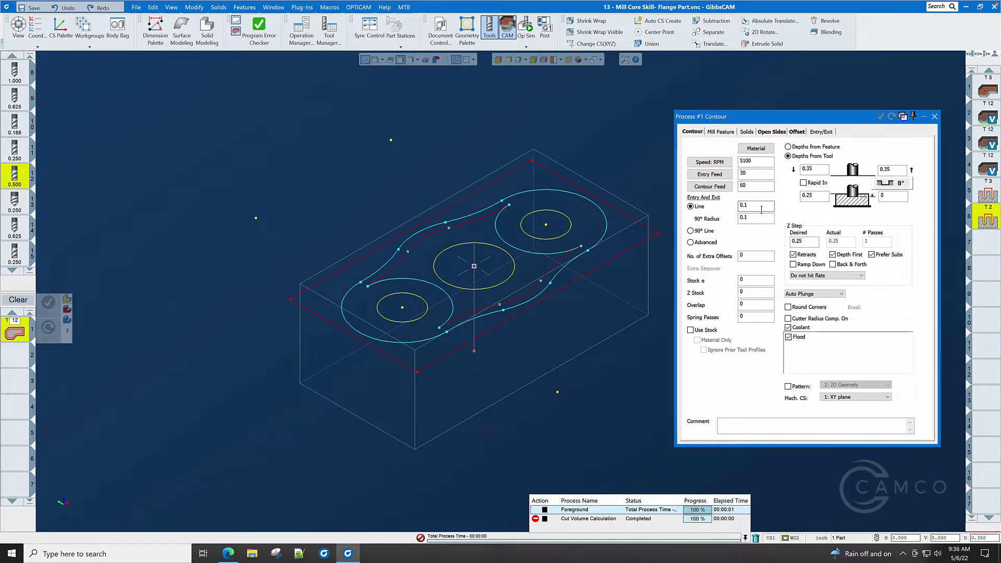
key("Tab")
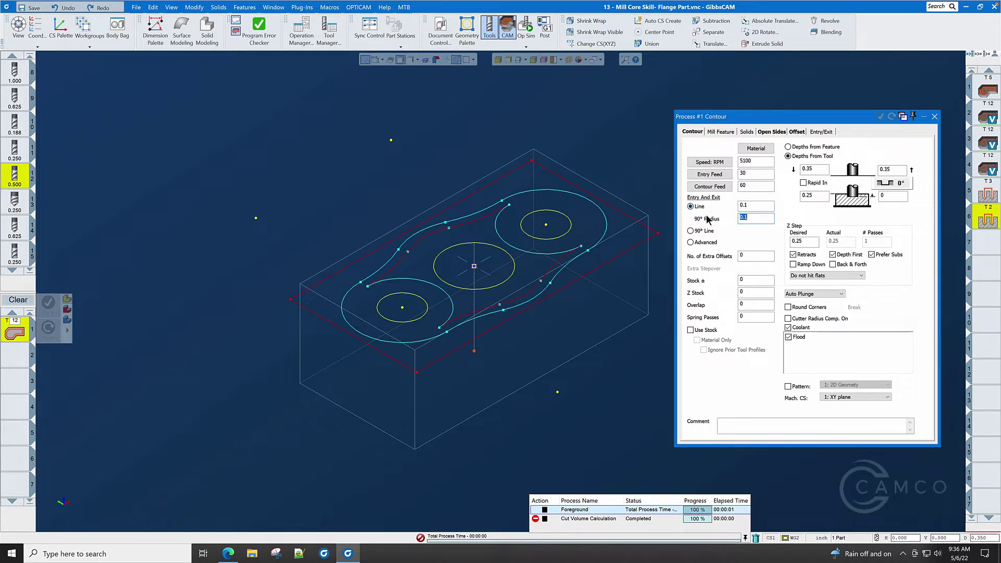
left_click(789, 320)
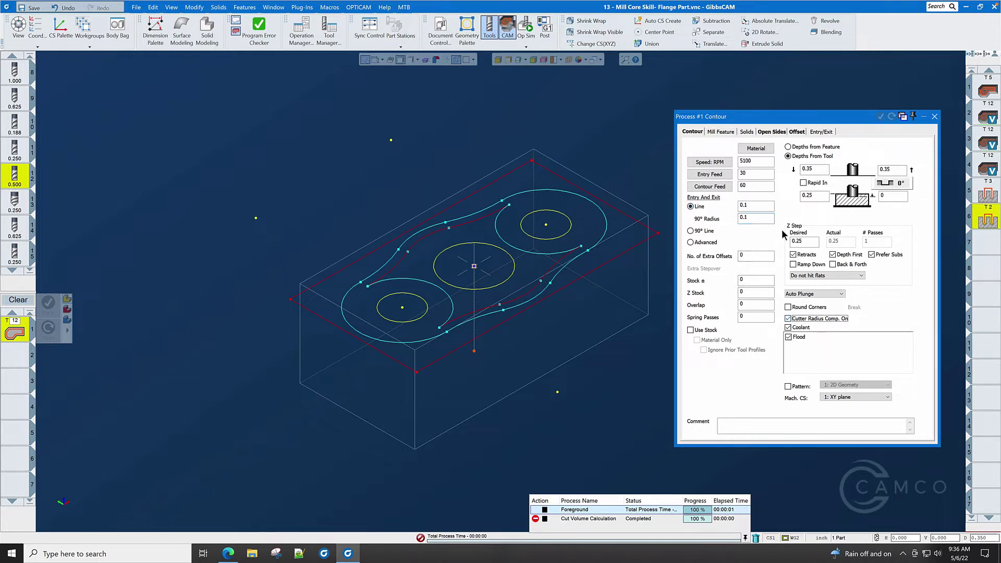
Set the clearance and feed depths to 0.1, keeping the bottom depth at -1.28.
left_click(761, 204)
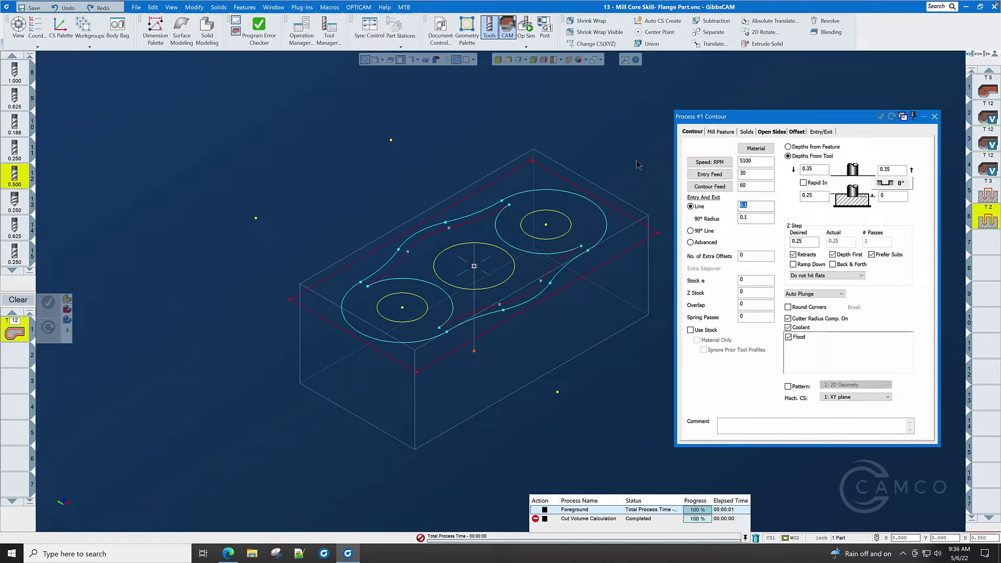
left_click(757, 282)
left_click(823, 197)
type("0")
left_click(890, 196)
left_click(822, 170)
type(".1")
key("Tab")
type(".1")
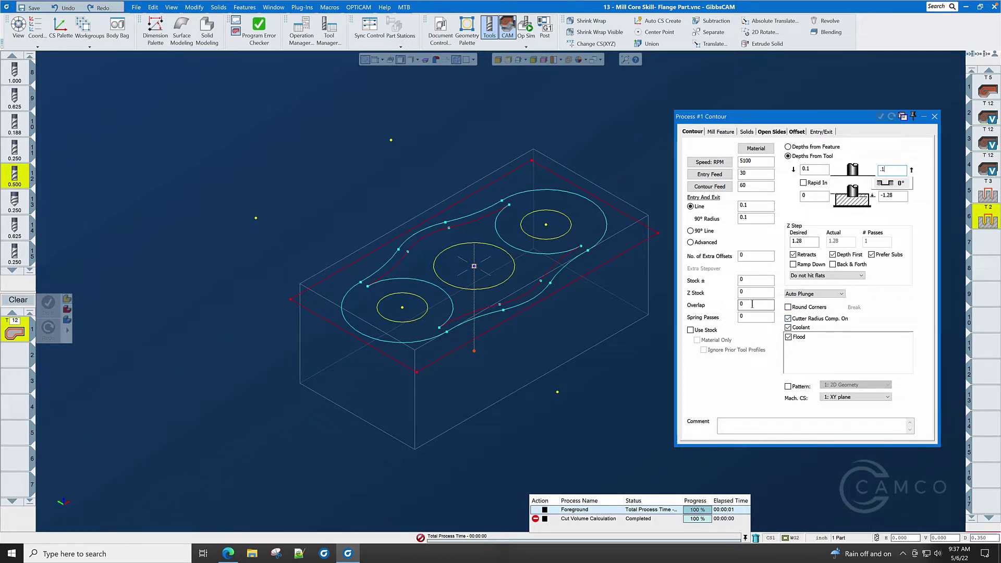
Chain the outer flange profile and generate its contour toolpath, then close the process settings.
left_click(535, 301)
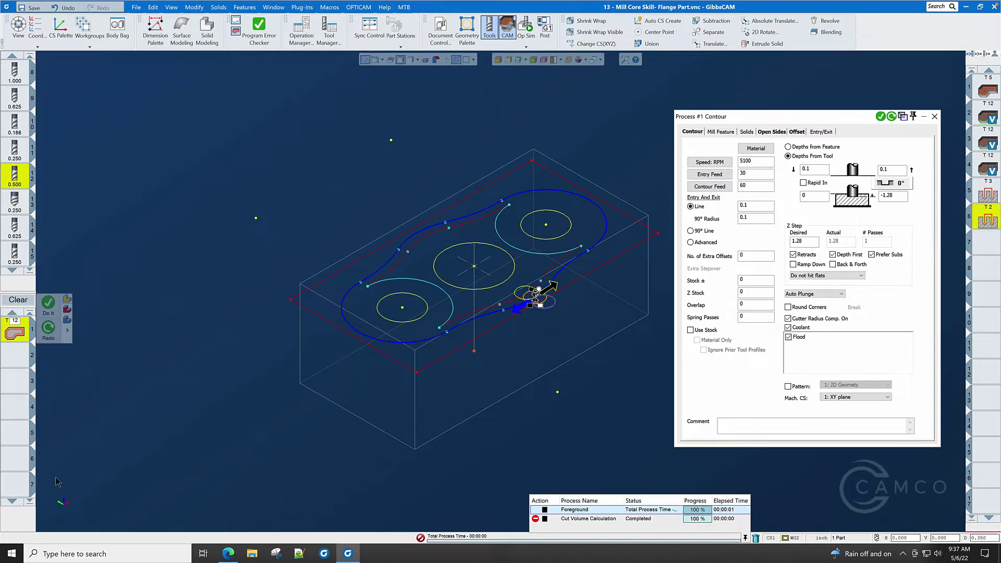
mouse_move(58, 491)
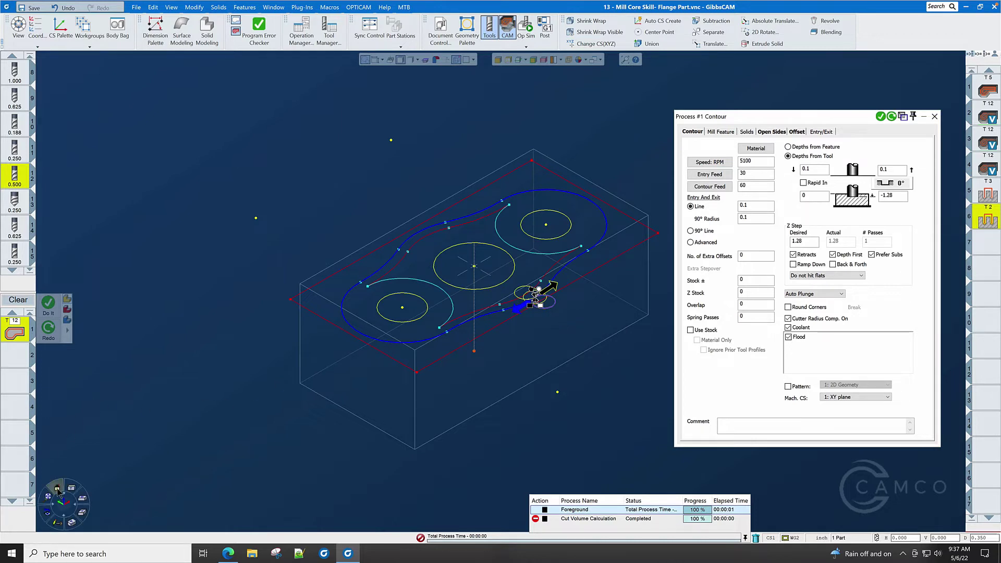
left_click(47, 305)
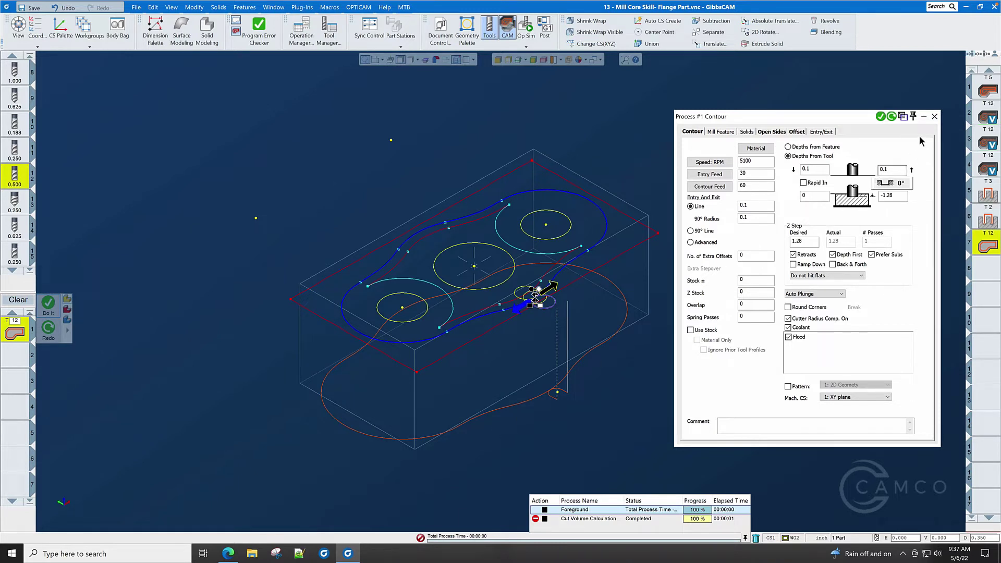
left_click(934, 116)
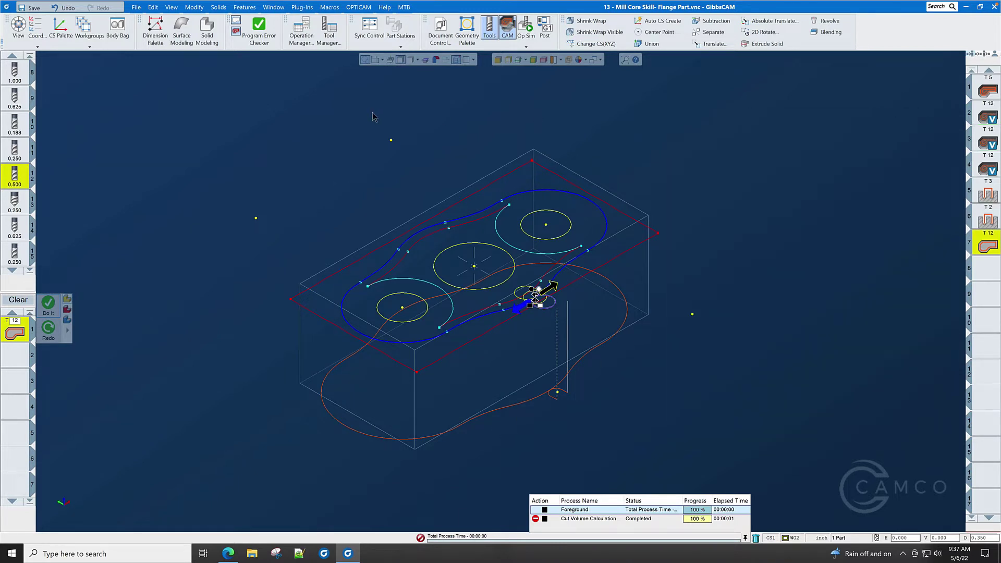
Run the Op Sim at a slowed playback speed to show the outer contour cut.
left_click(528, 26)
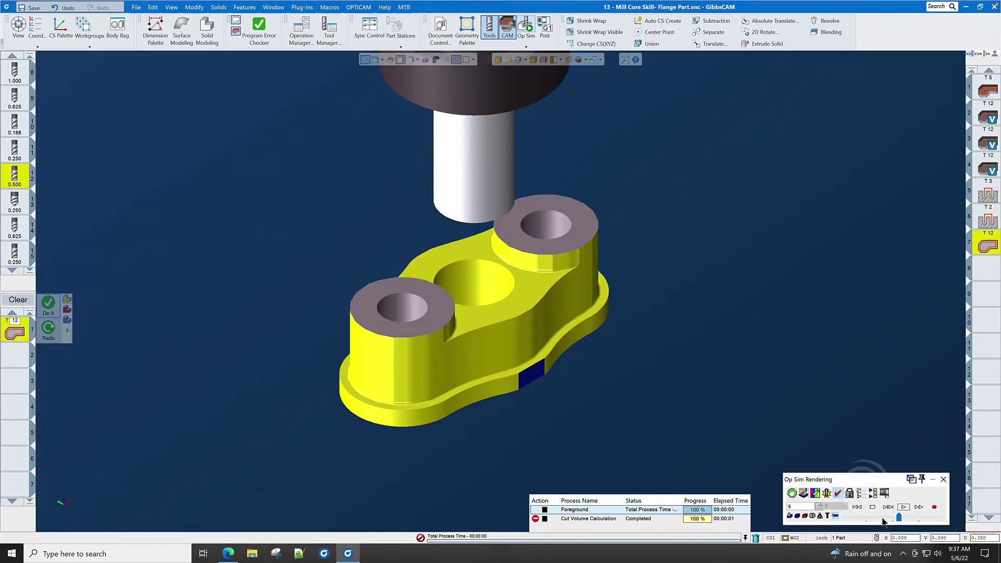
left_click_drag(899, 517, 874, 522)
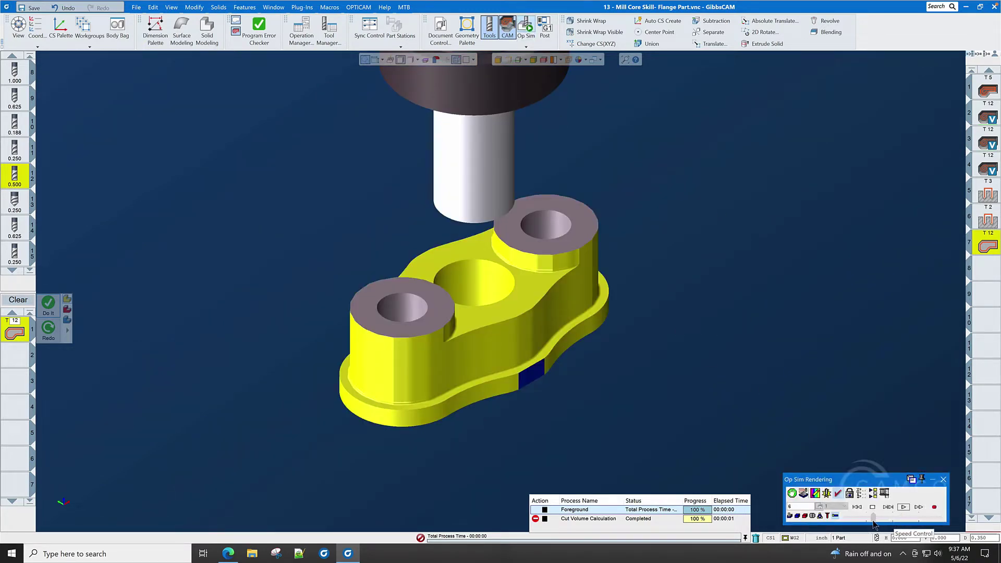
left_click(903, 507)
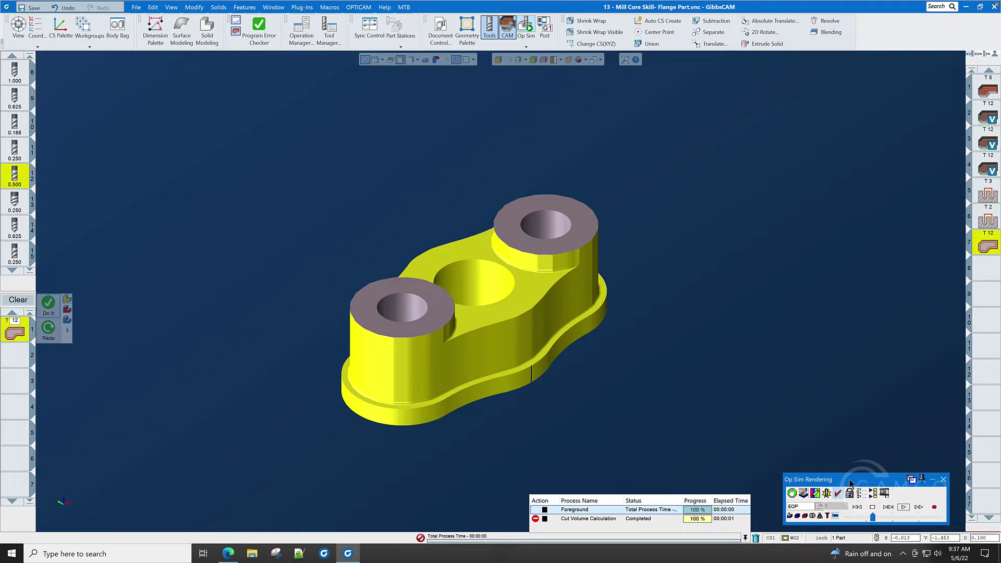
right_click(850, 483)
Set the simulation performance to Accurate.
left_click(867, 475)
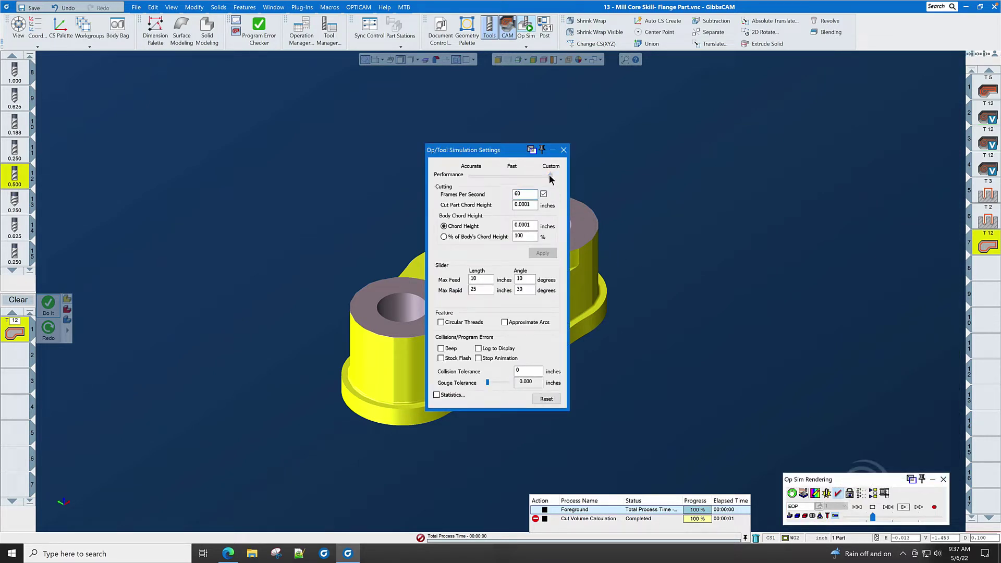
left_click_drag(550, 176, 477, 176)
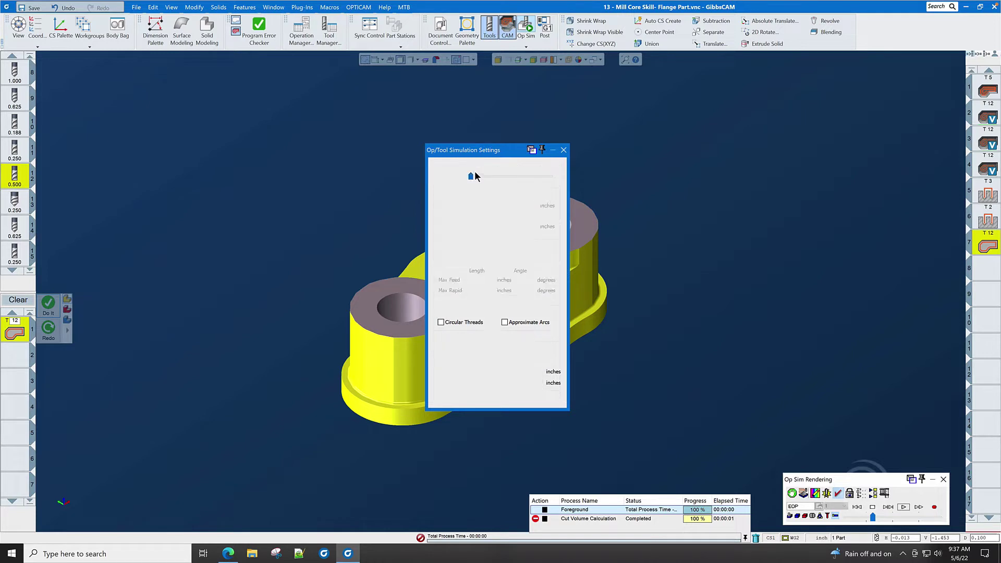
left_click(564, 150)
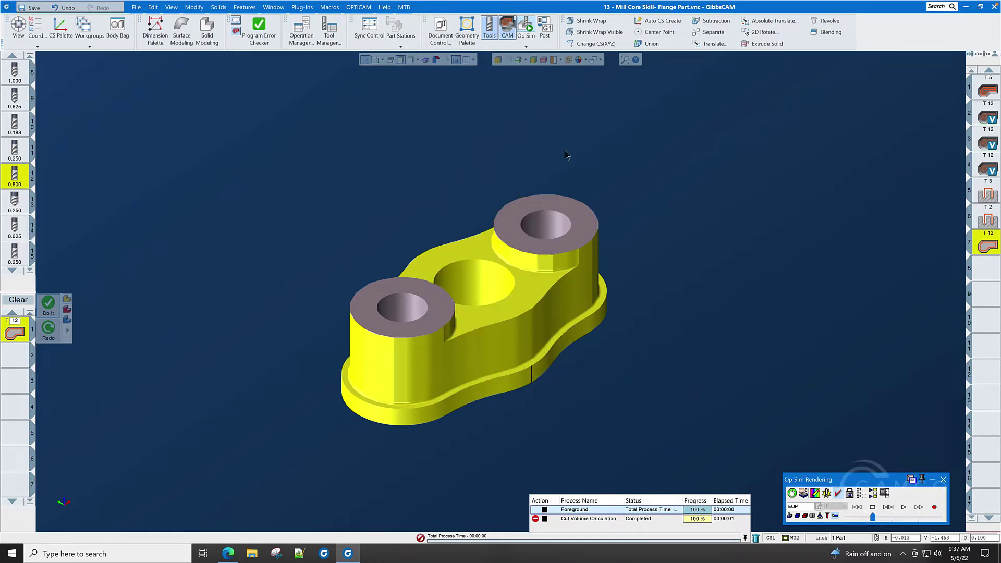
Rewind the simulation to raw stock and replay it at a faster speed.
left_click(858, 507)
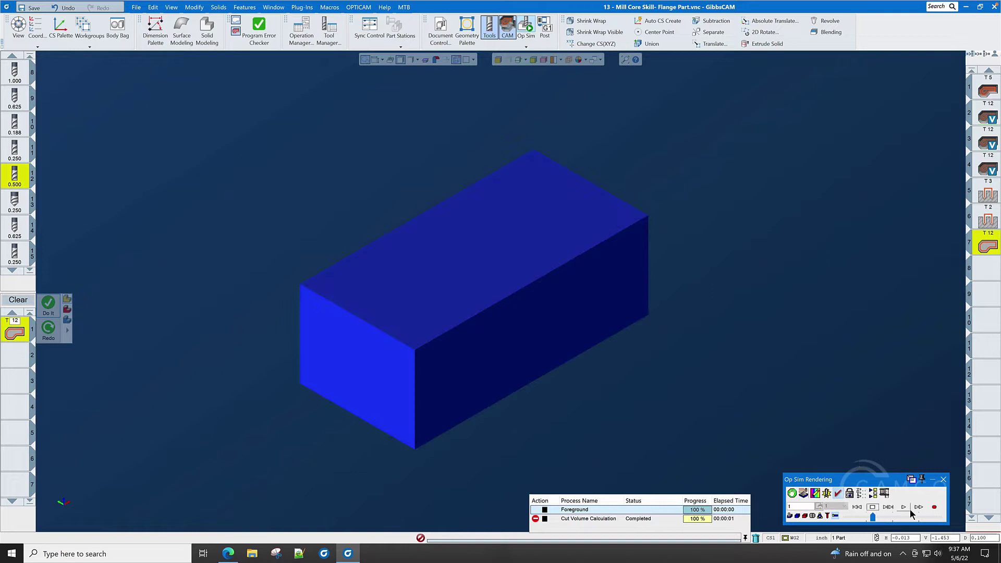
left_click(905, 509)
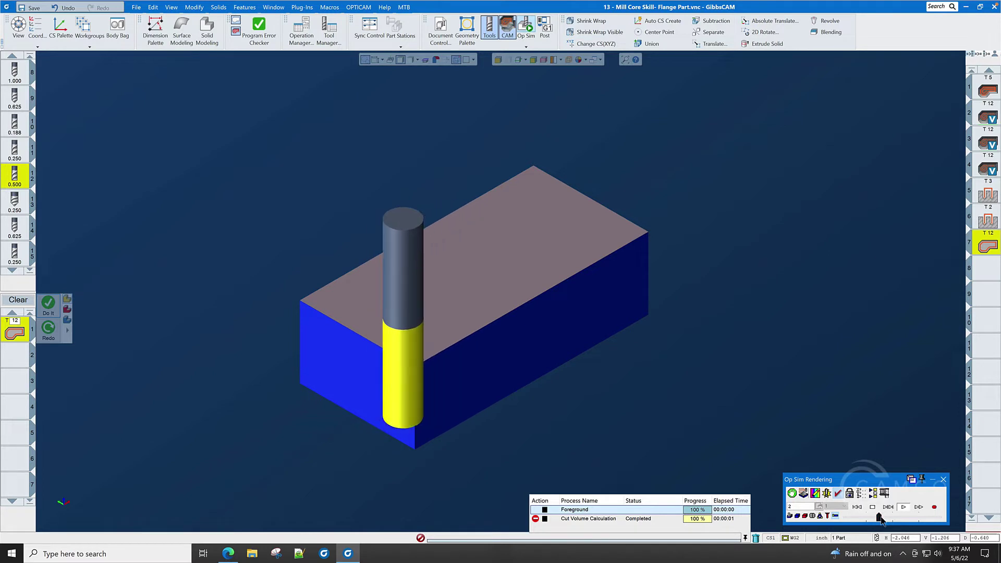
left_click_drag(880, 517, 891, 517)
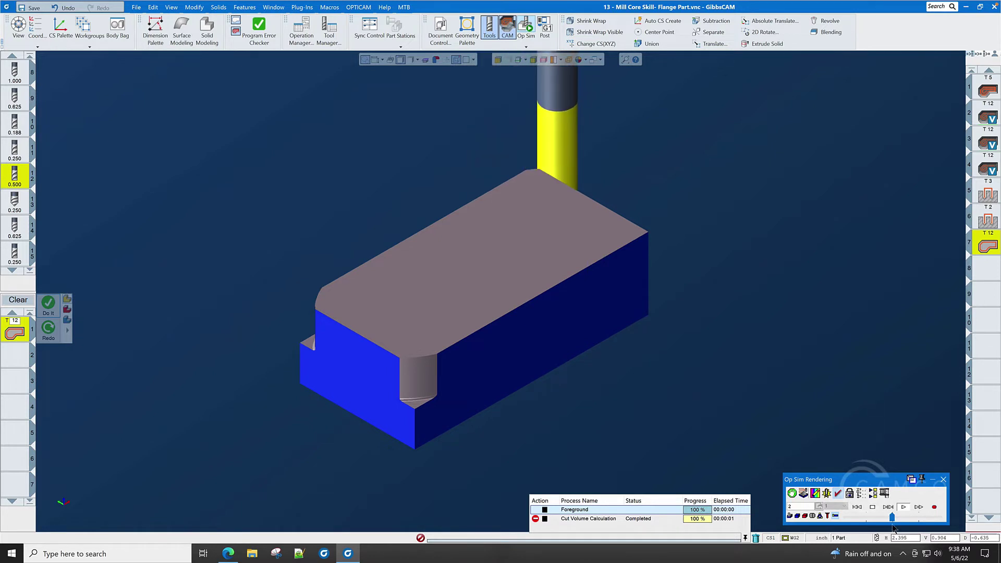
left_click_drag(891, 517, 908, 518)
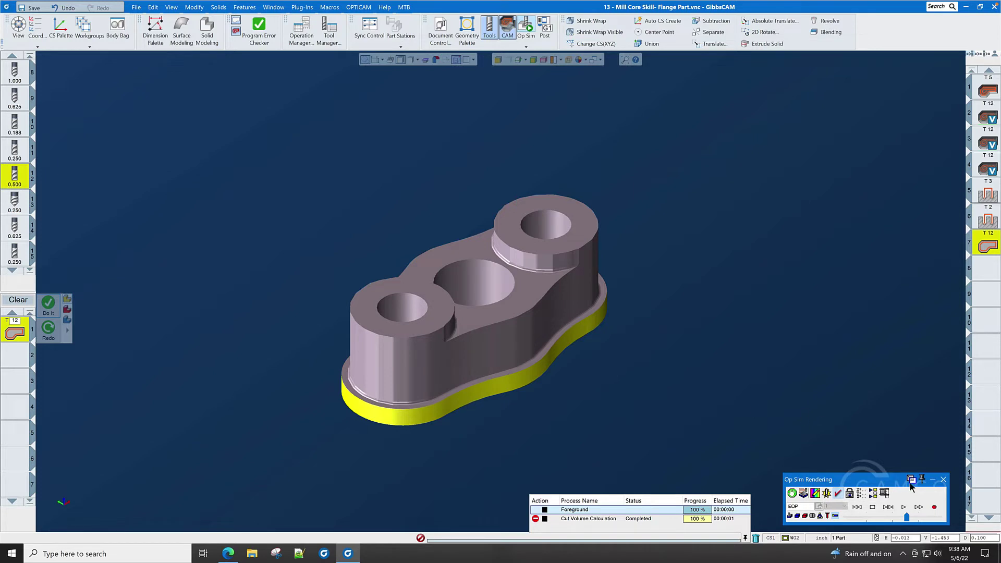
Close the Op Sim and check the FLANGE drawing's heights before returning to GibbsCAM.
left_click(944, 479)
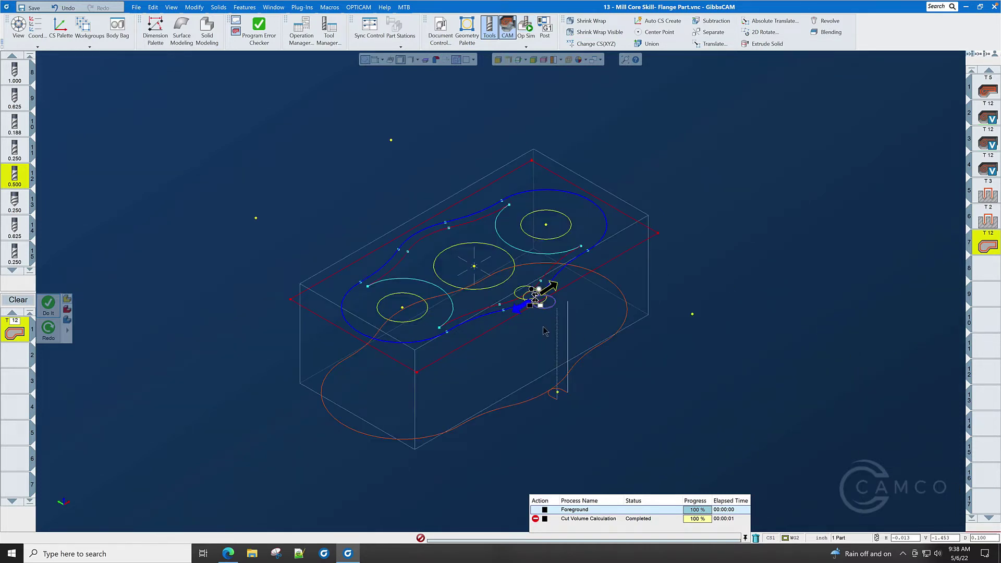
key("alt+Tab")
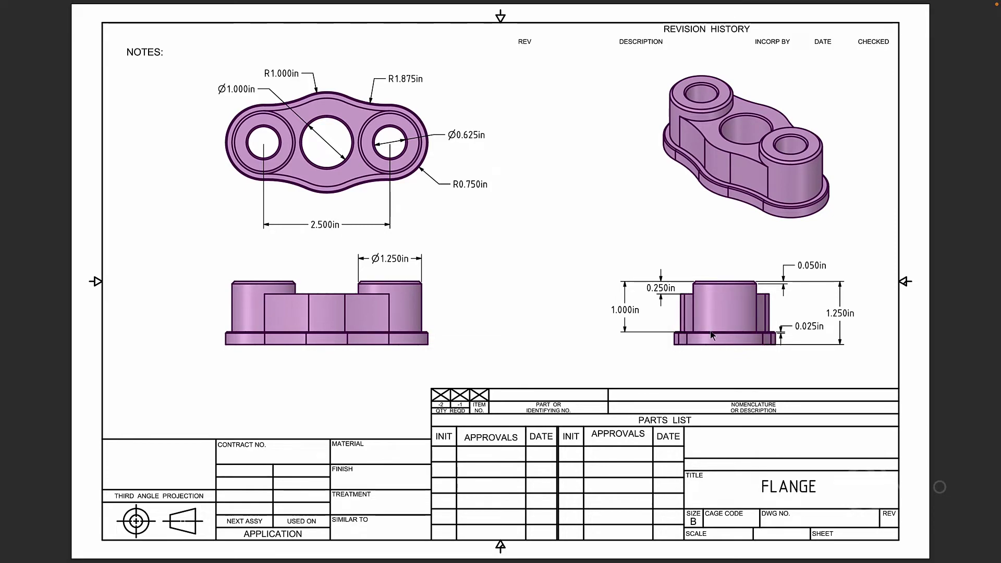
key("alt+Tab")
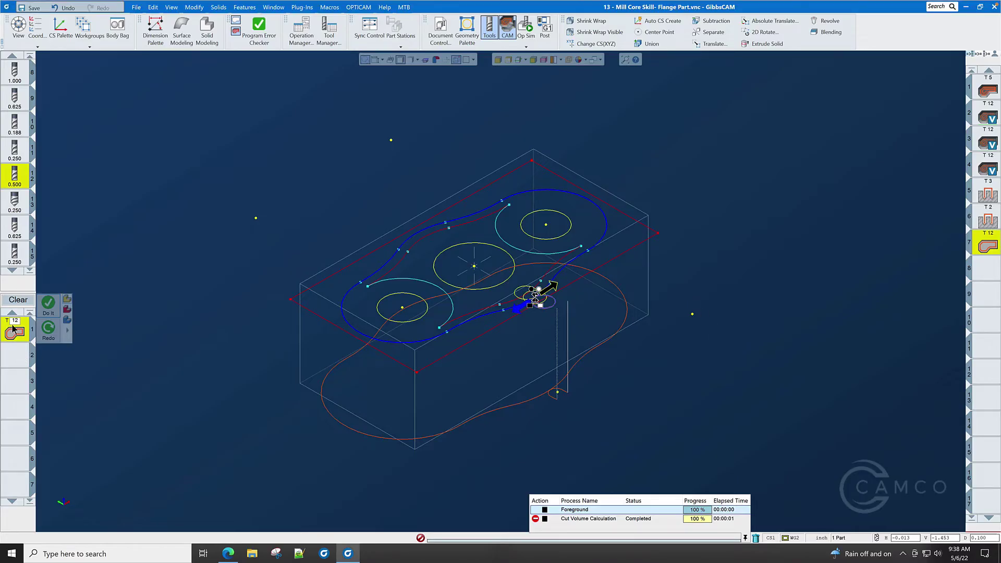
Reopen the T12 contour process and set its bottom depth to -1.
double_click(14, 329)
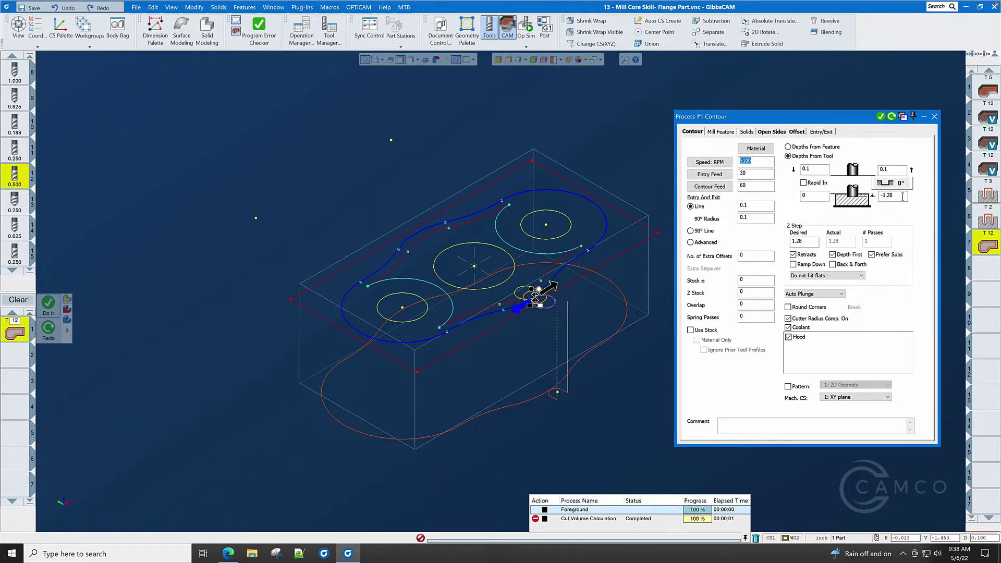
double_click(903, 196)
type("-1")
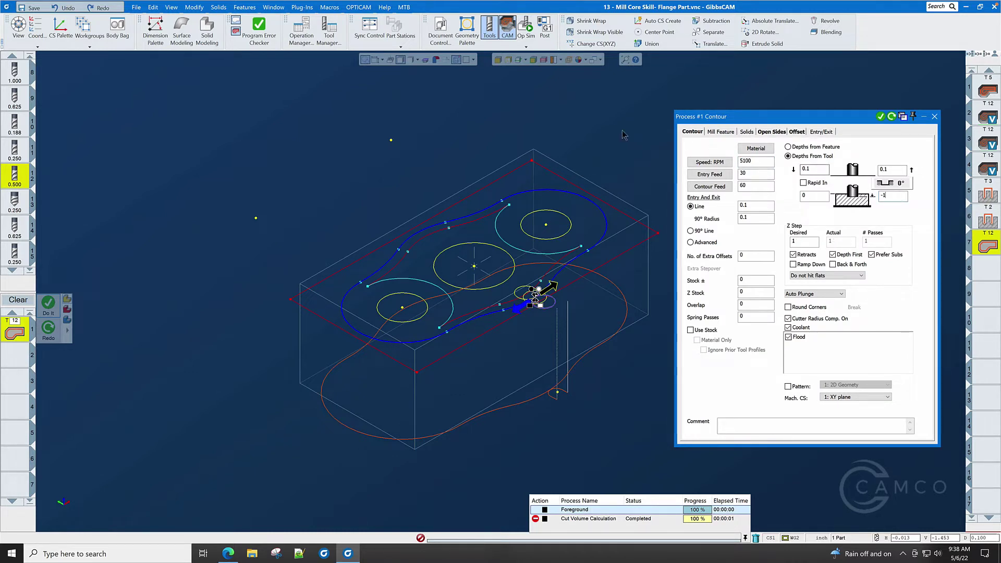
key("Return")
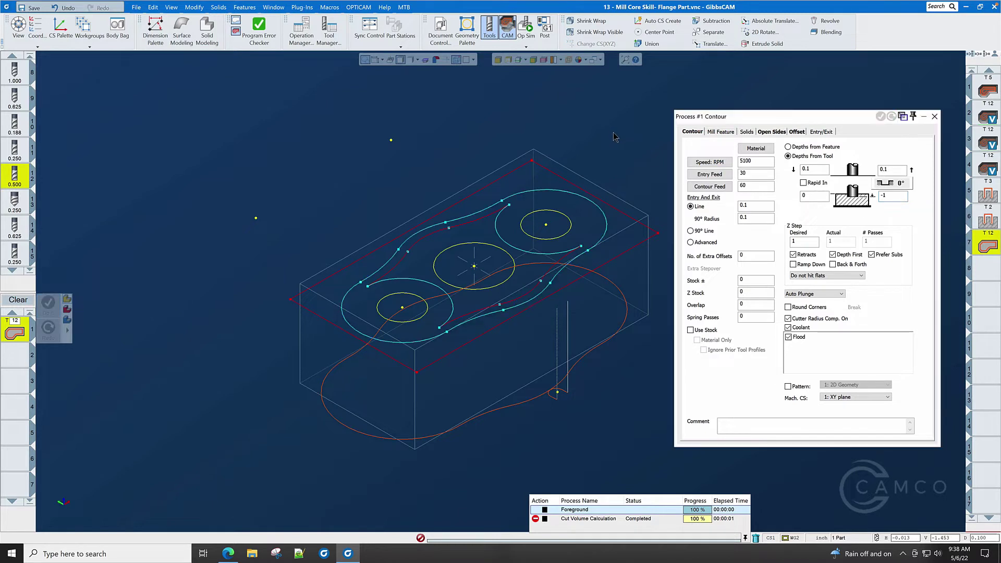
Chain the step profile around the bosses and generate its contour toolpath.
left_click(530, 254)
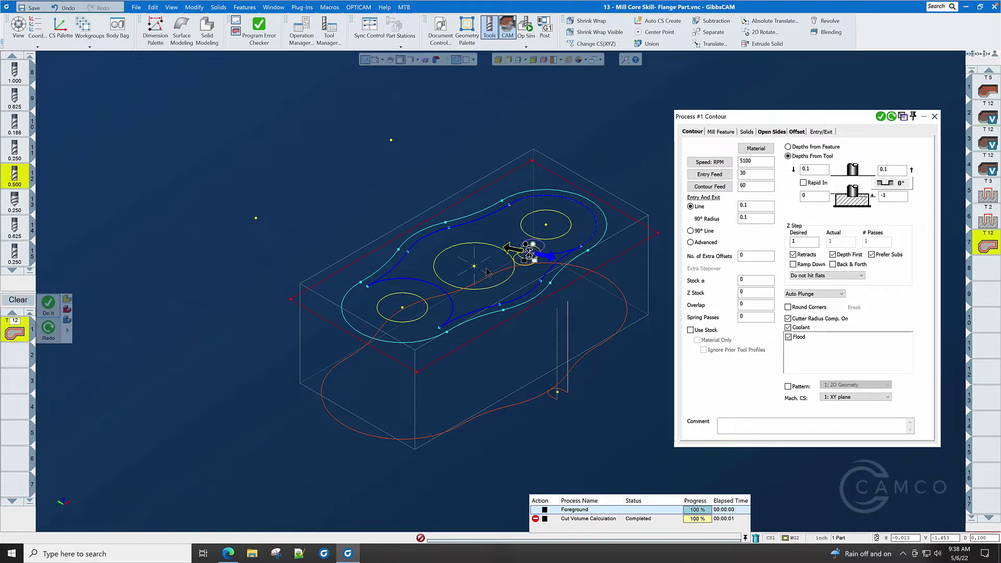
left_click(417, 285)
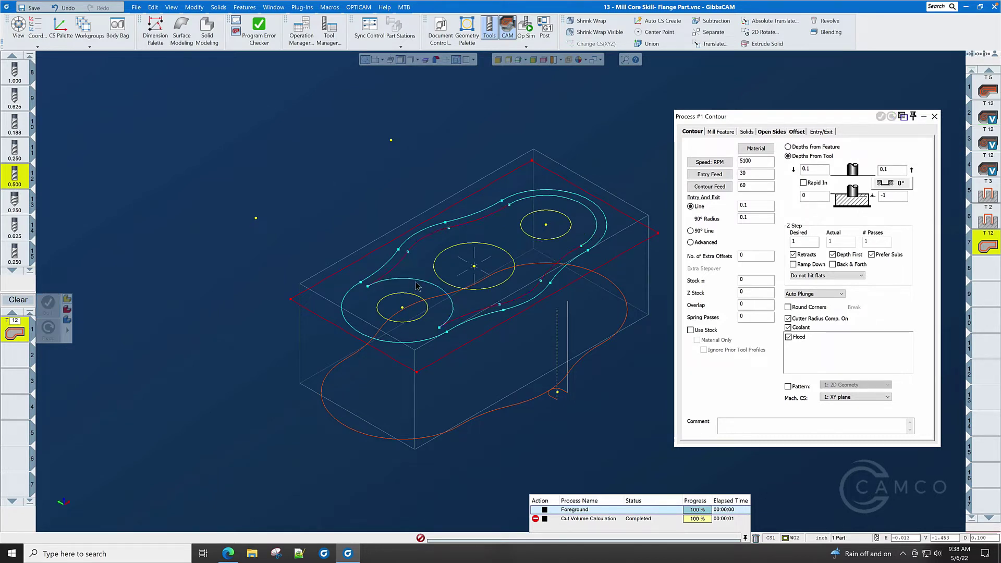
left_click(418, 285)
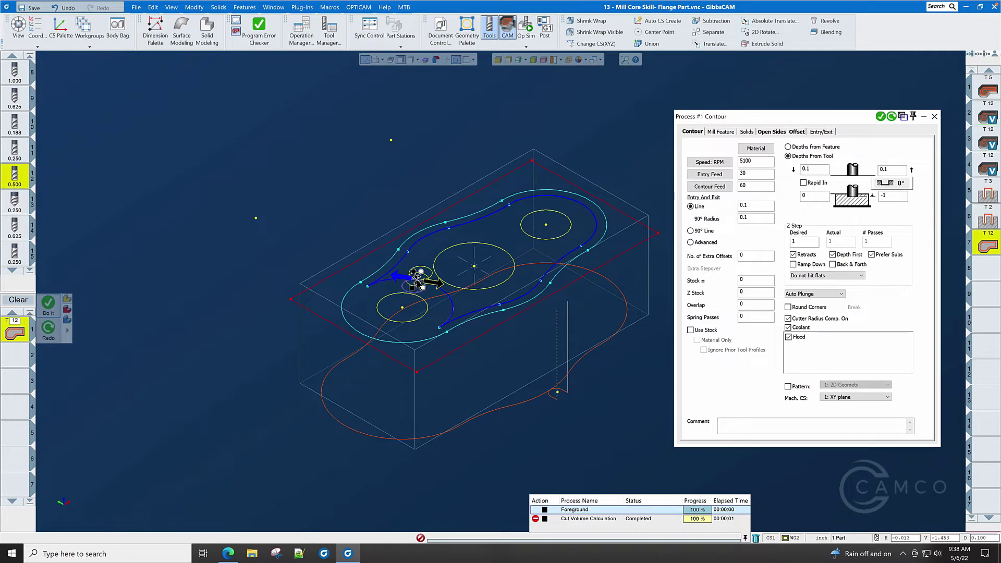
left_click(418, 284)
left_click(369, 197)
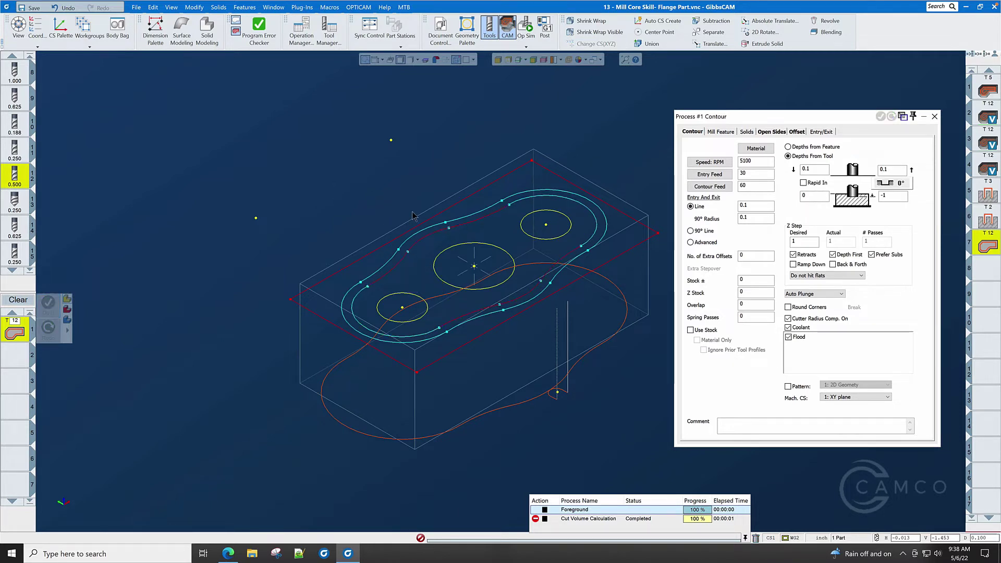
left_click(529, 295)
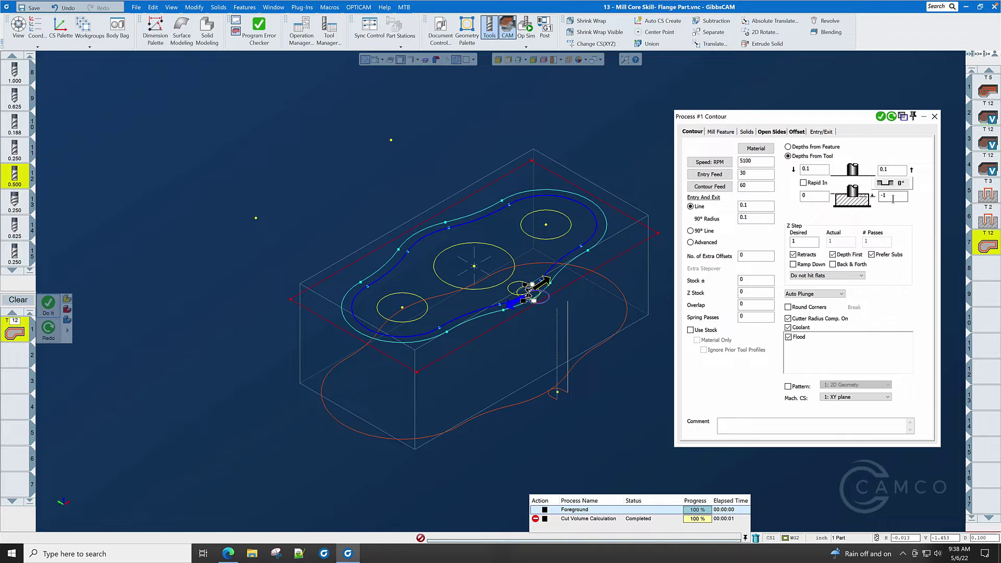
left_click(880, 118)
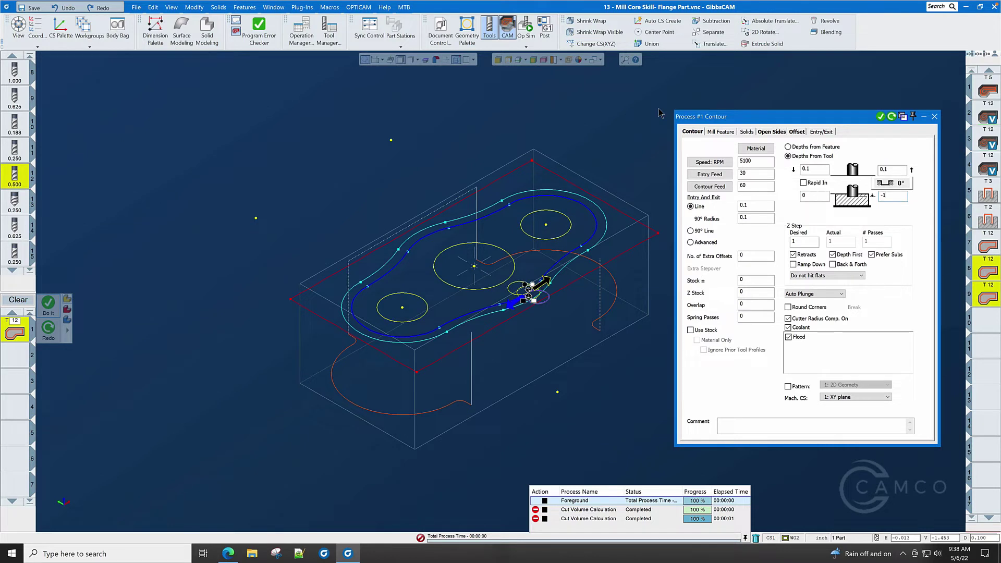
Deselect the current chain and pick the outer cyan contour chain as the contour geometry.
left_click(567, 109)
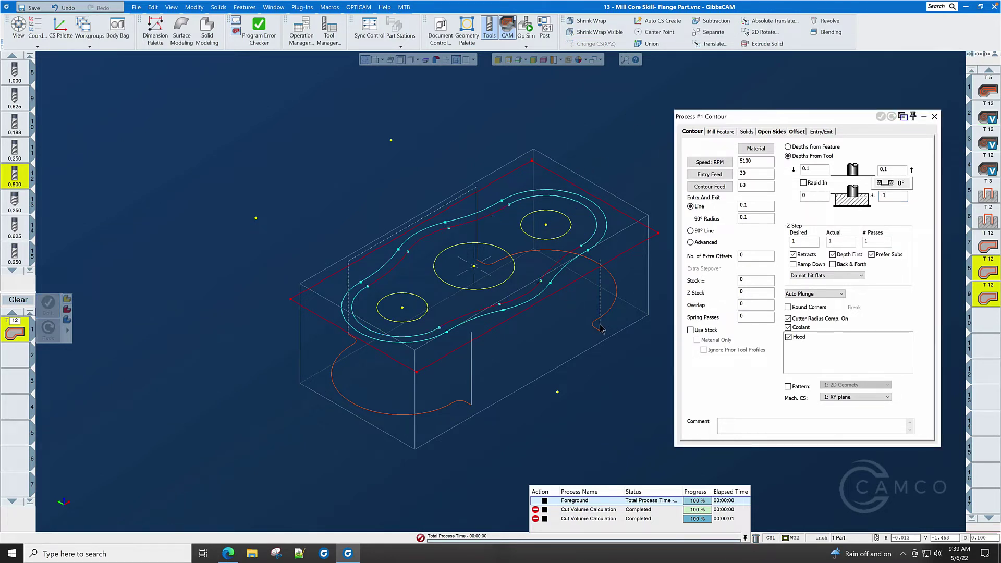
left_click(194, 7)
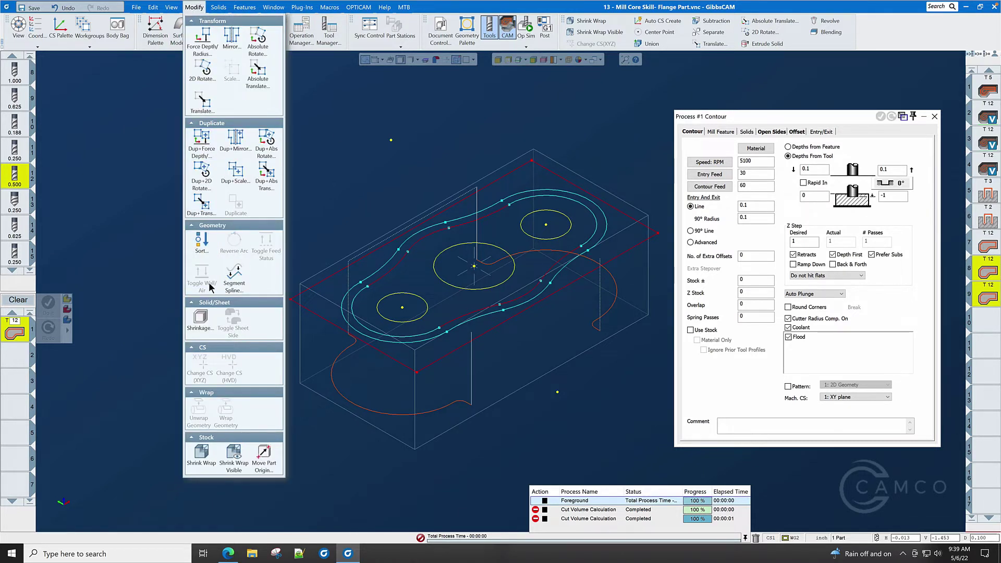
left_click(322, 197)
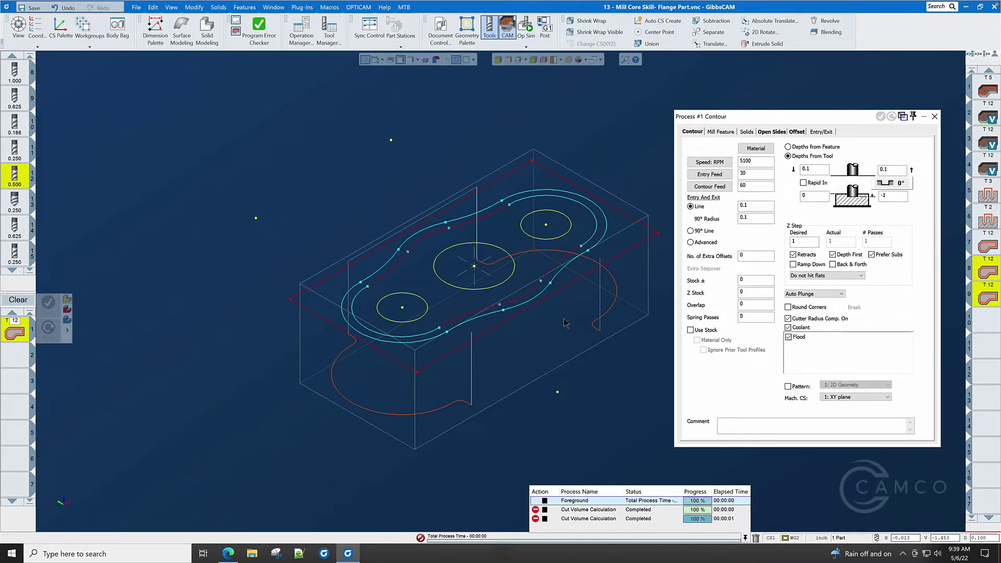
left_click(534, 303)
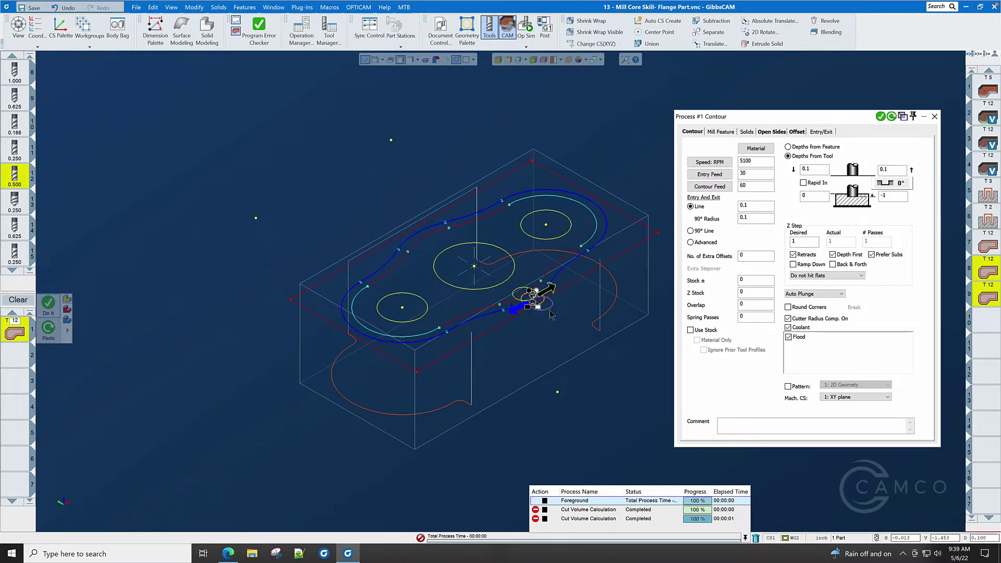
Enter -0.125 in the Stock ± field and redo the contour toolpath.
left_click(758, 283)
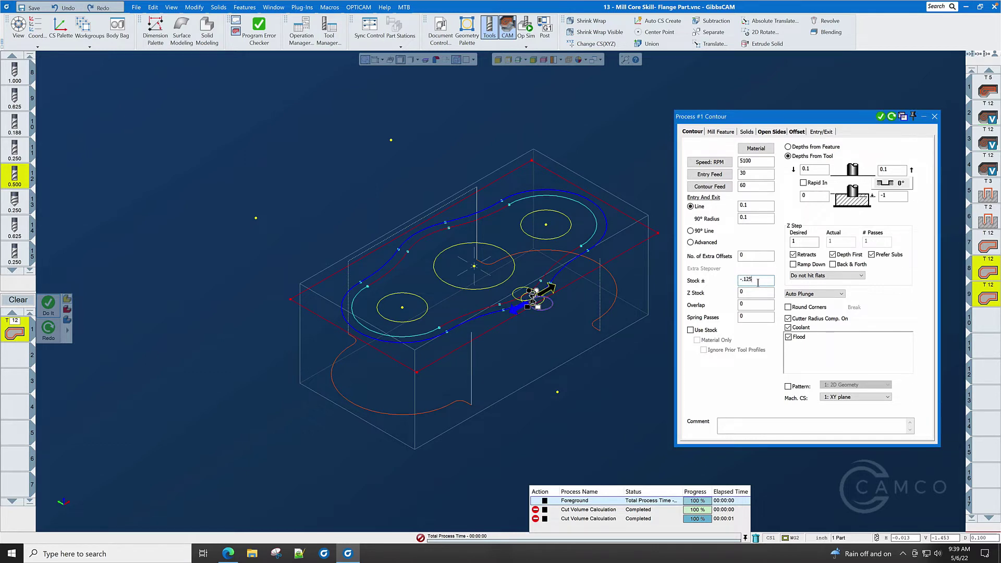
left_click(892, 117)
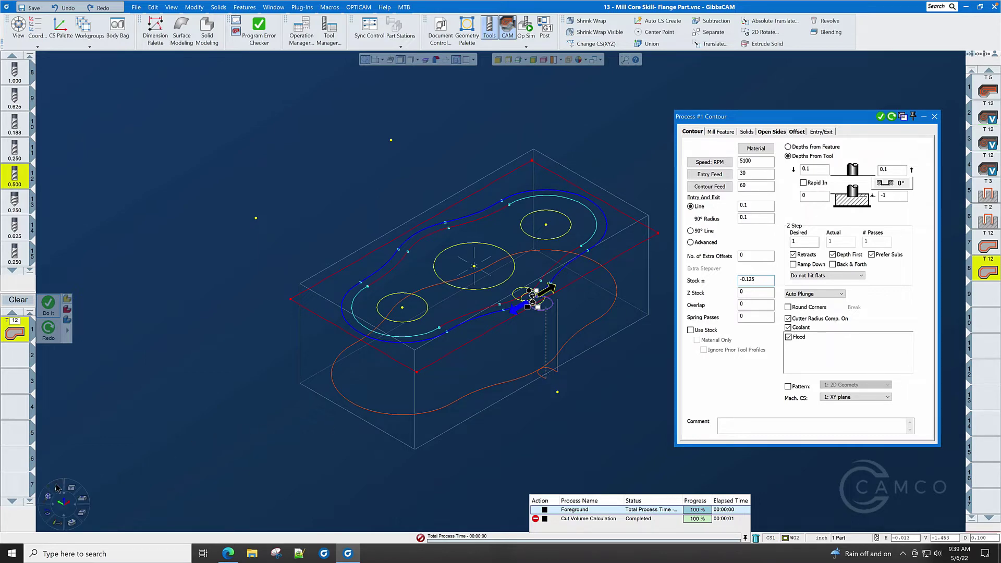
In Top view, change Overlap to 0.05, redo the toolpath, then return to Isometric view.
left_click(57, 490)
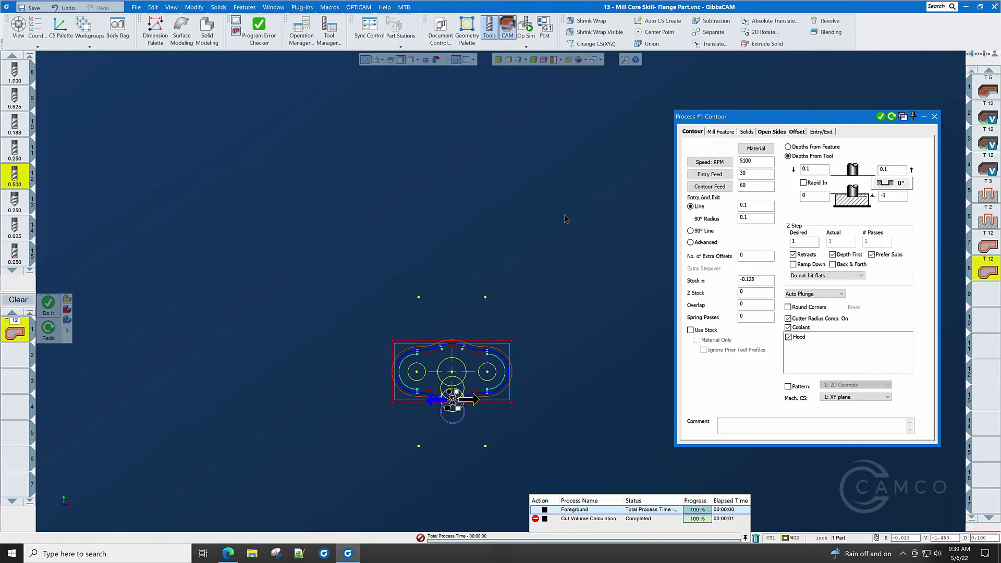
scroll(471, 340, "up", 10)
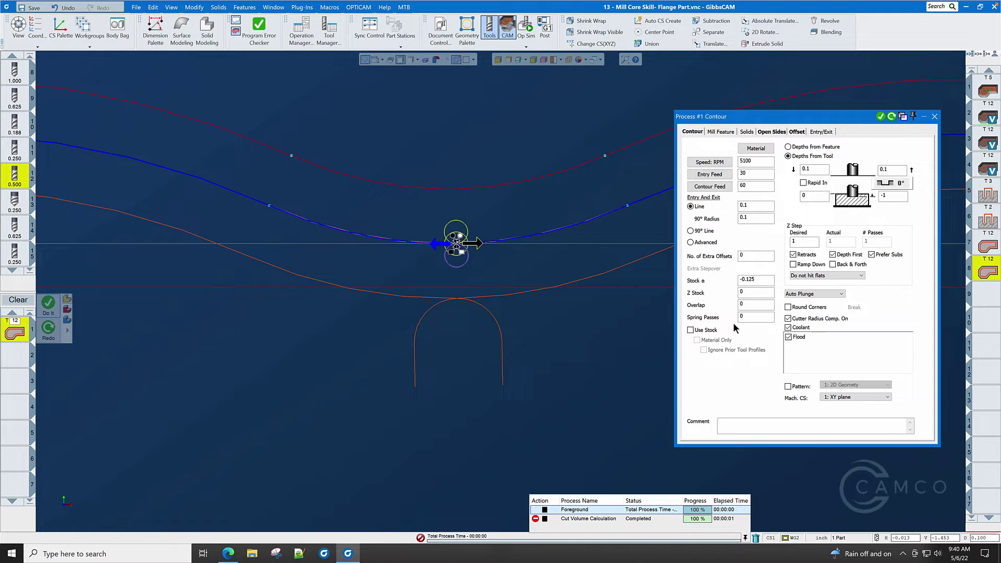
double_click(757, 306)
type(".05")
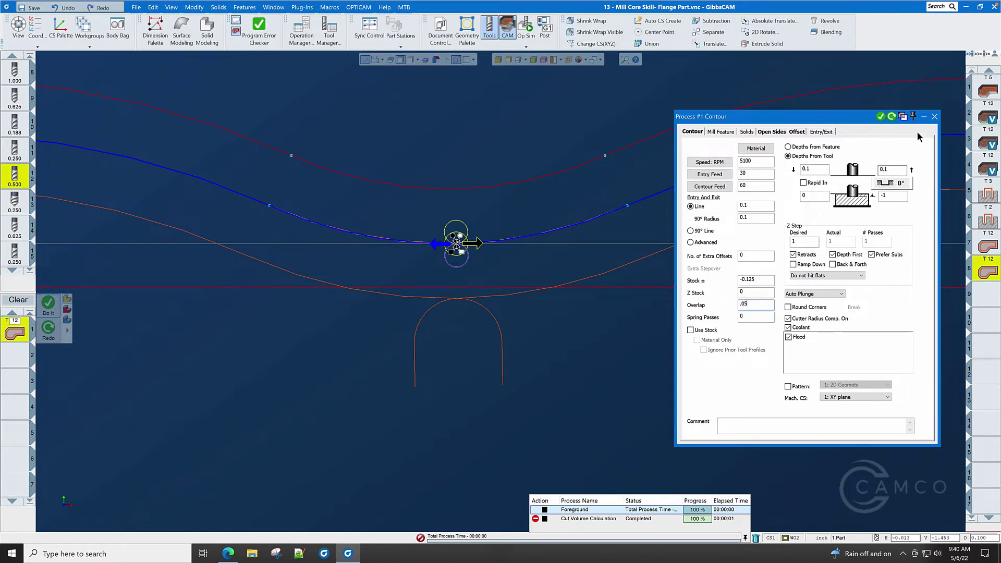
left_click(891, 117)
scroll(304, 232, "up", 5)
scroll(360, 198, "down", 5)
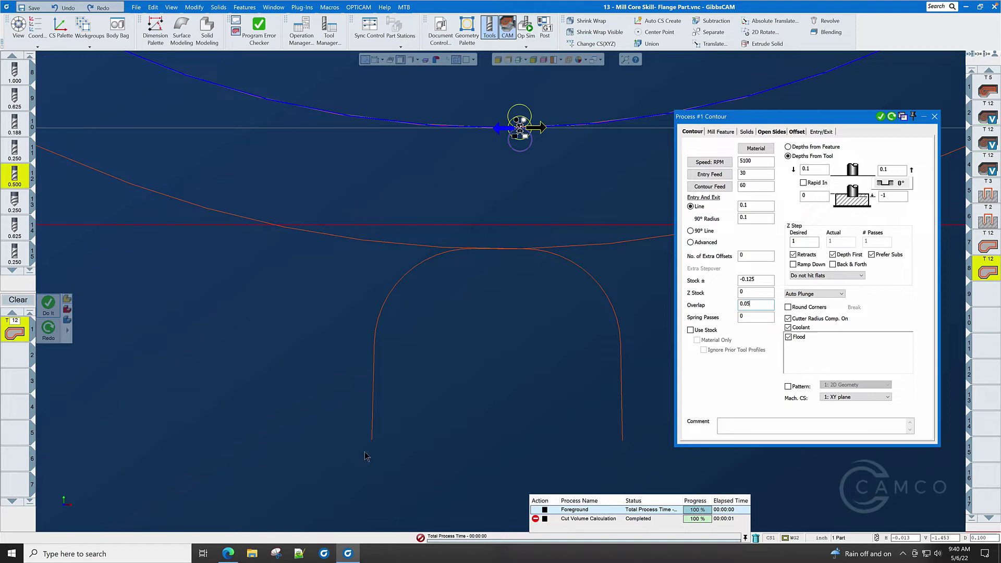
left_click(72, 523)
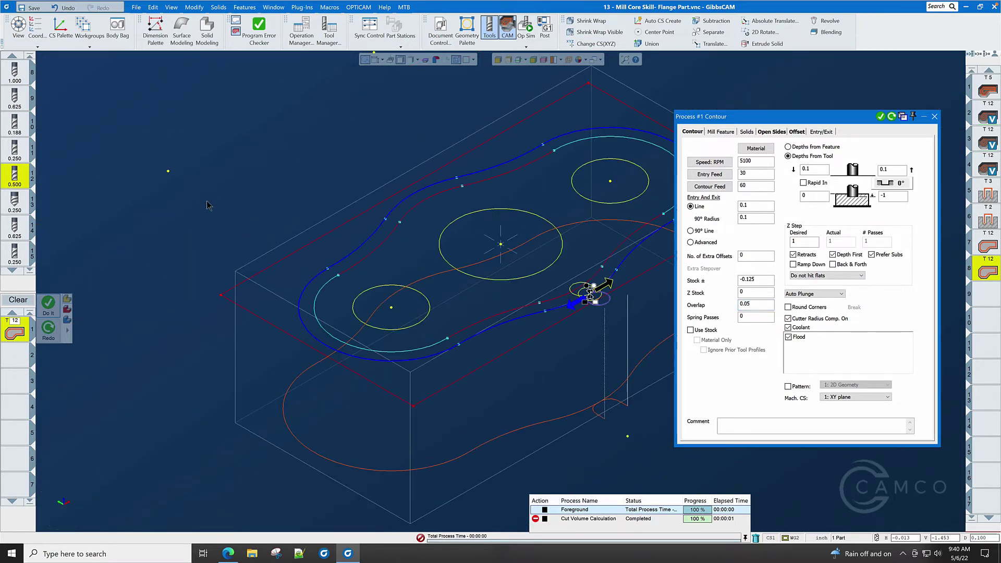
scroll(189, 180, "down", 3)
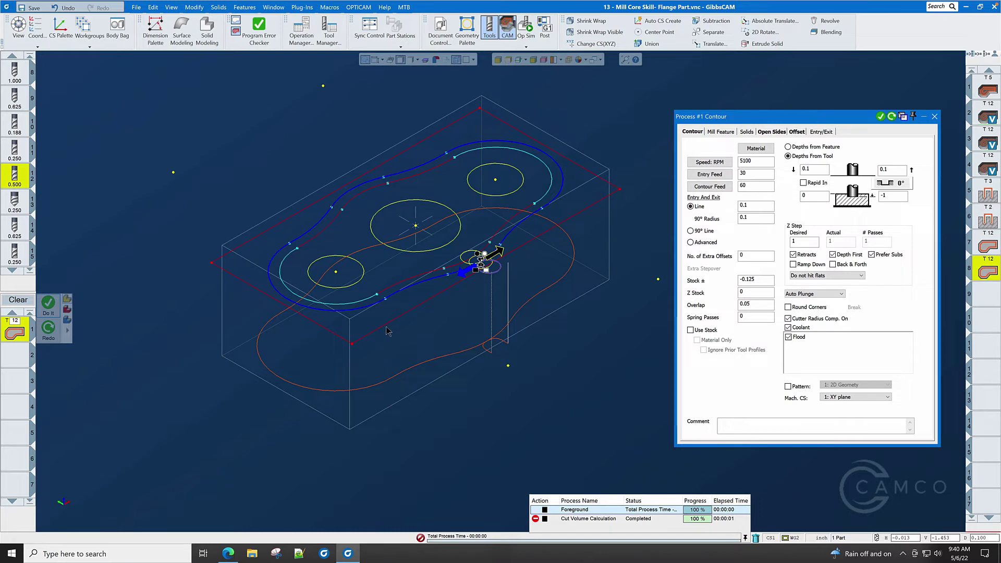
Switch to the FLANGE drawing to check the 1.000in and 1.250in heights and the 0.025in step.
key("alt+Tab")
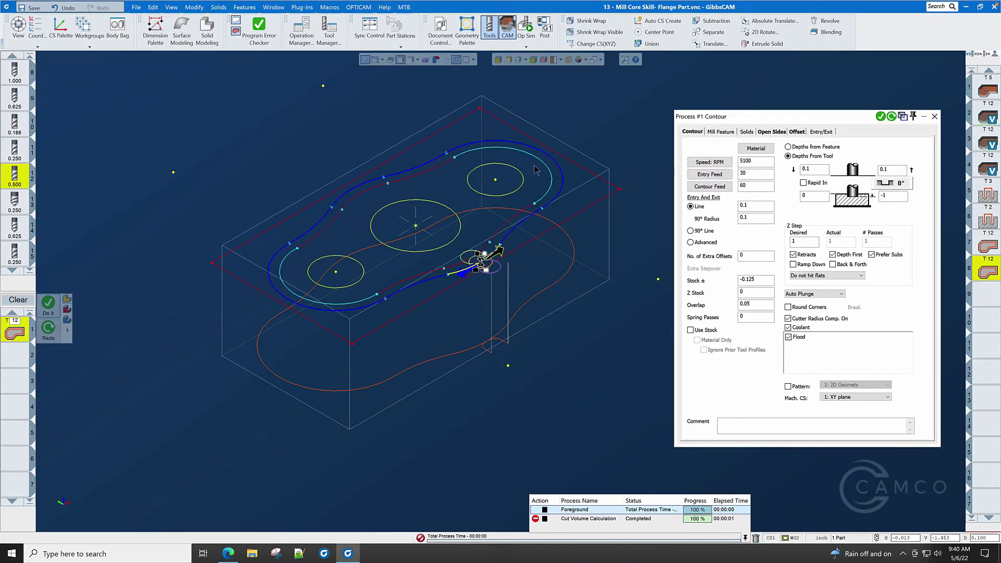
Set bottom depth -0.25 and stock 0, then chain the inner contour around the bosses in Top view.
left_click(536, 169)
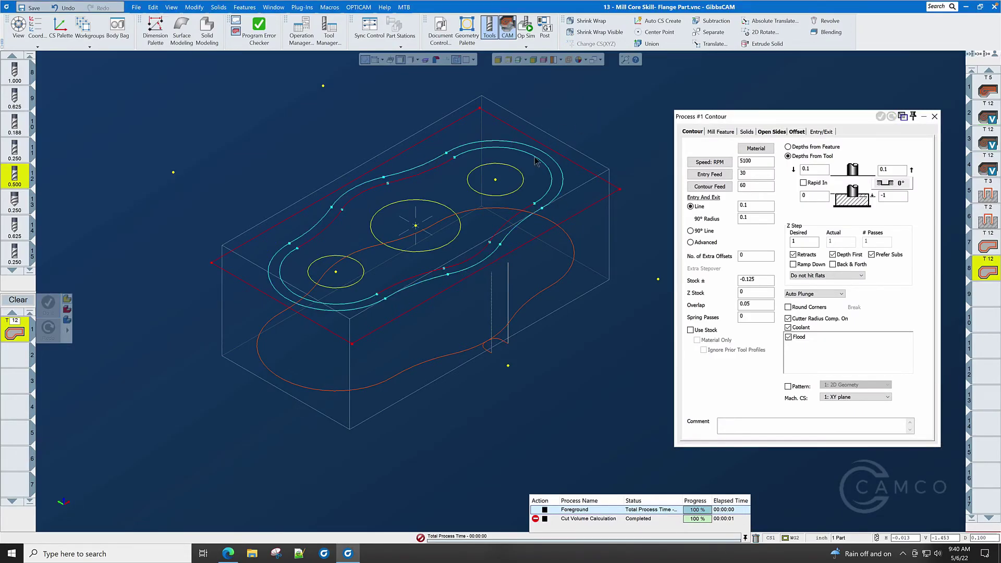
double_click(893, 197)
type("-.25")
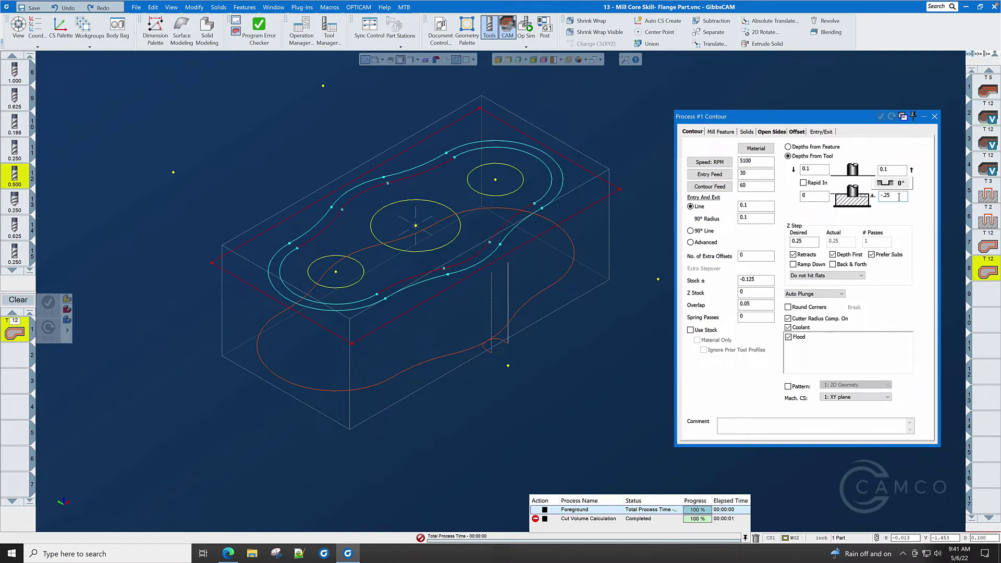
double_click(764, 281)
type("0")
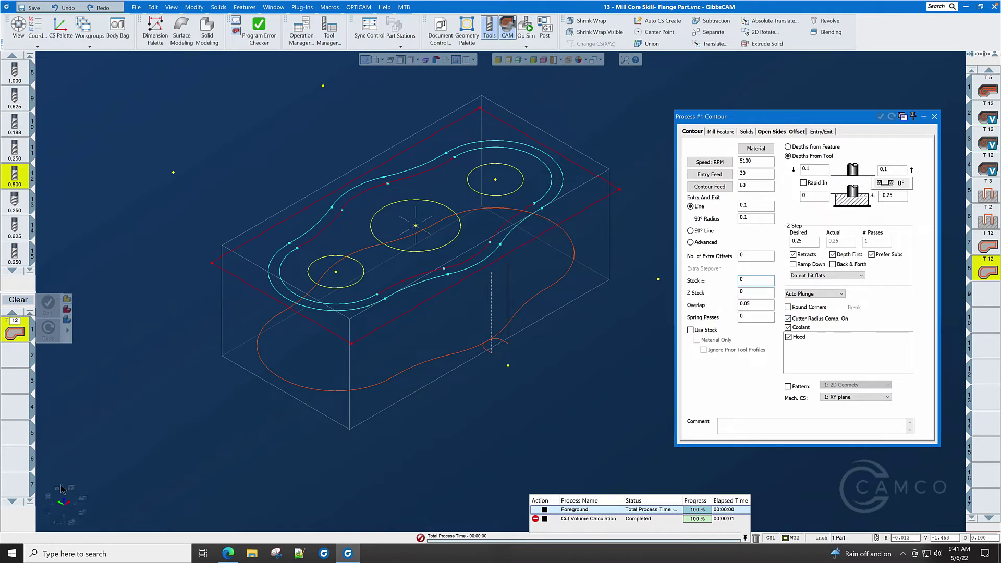
left_click(58, 489)
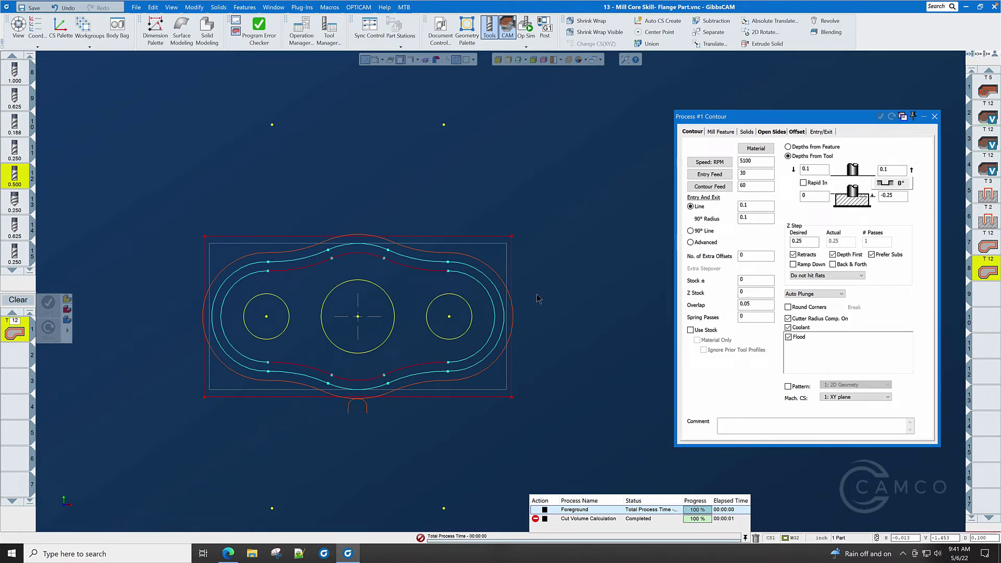
left_click(497, 321)
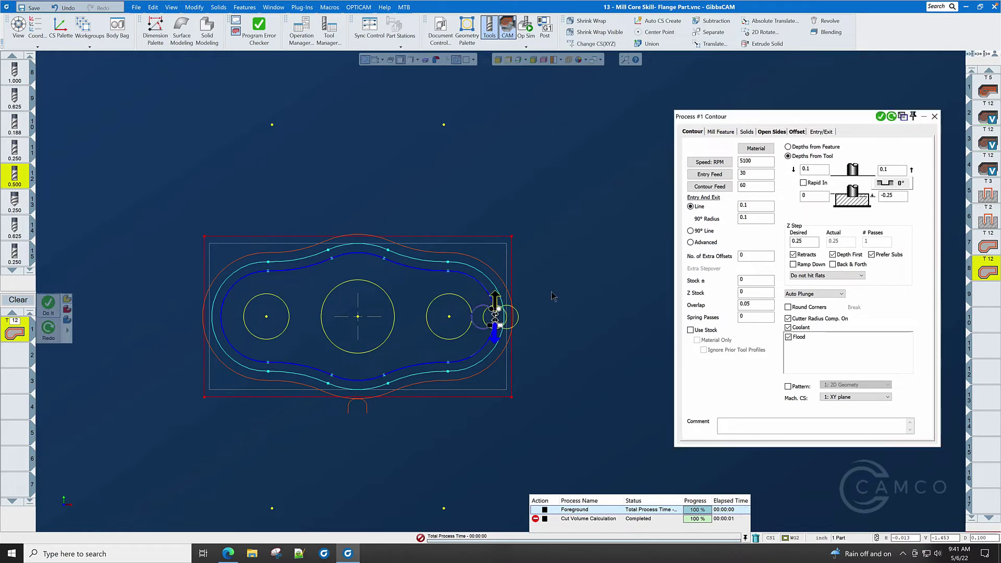
Flip the tool side, set the start and end points, and cut the right boss as a Single Feature Cut.
left_click(510, 317)
left_click(455, 357)
left_click(449, 265)
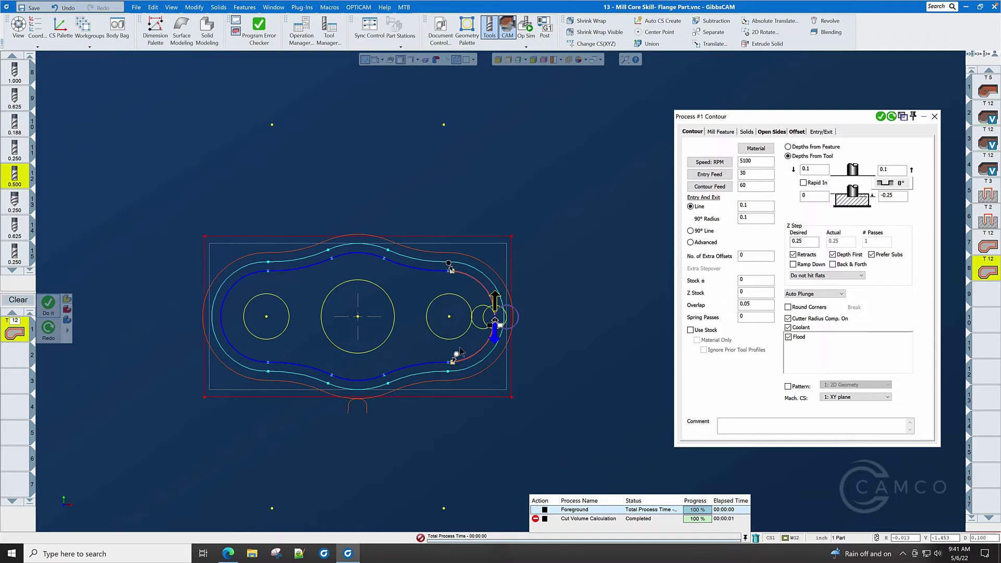
right_click(451, 268)
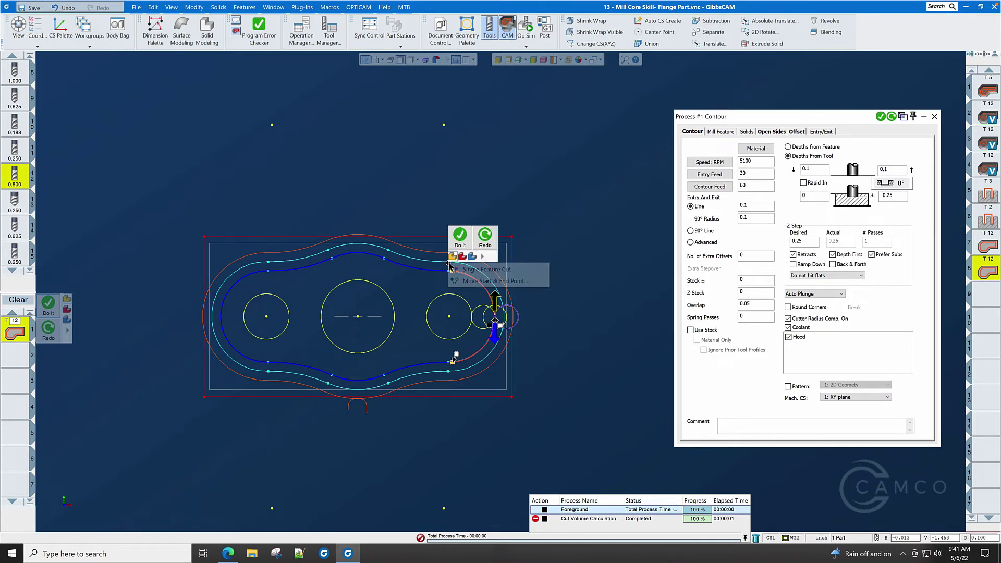
left_click(466, 270)
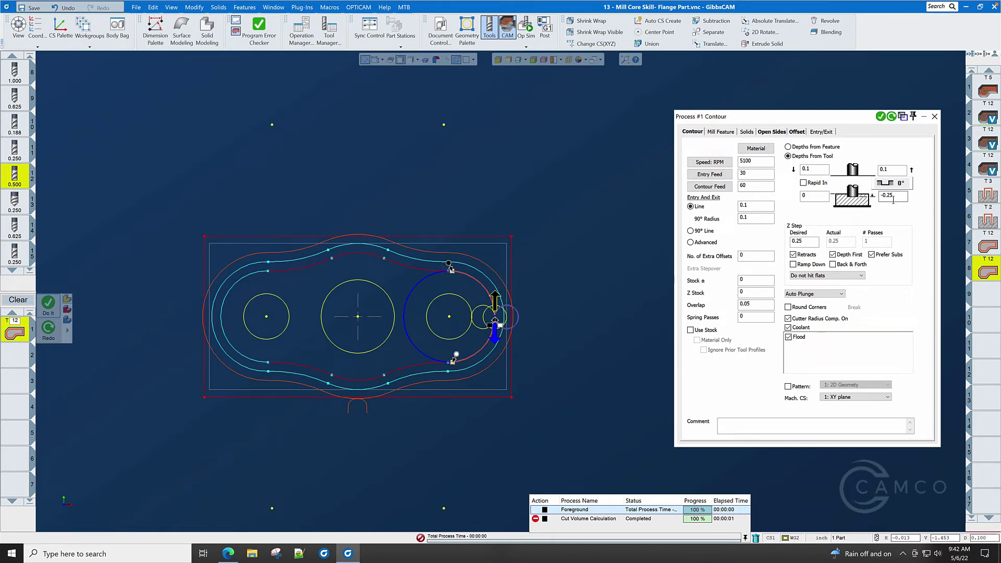
left_click(881, 118)
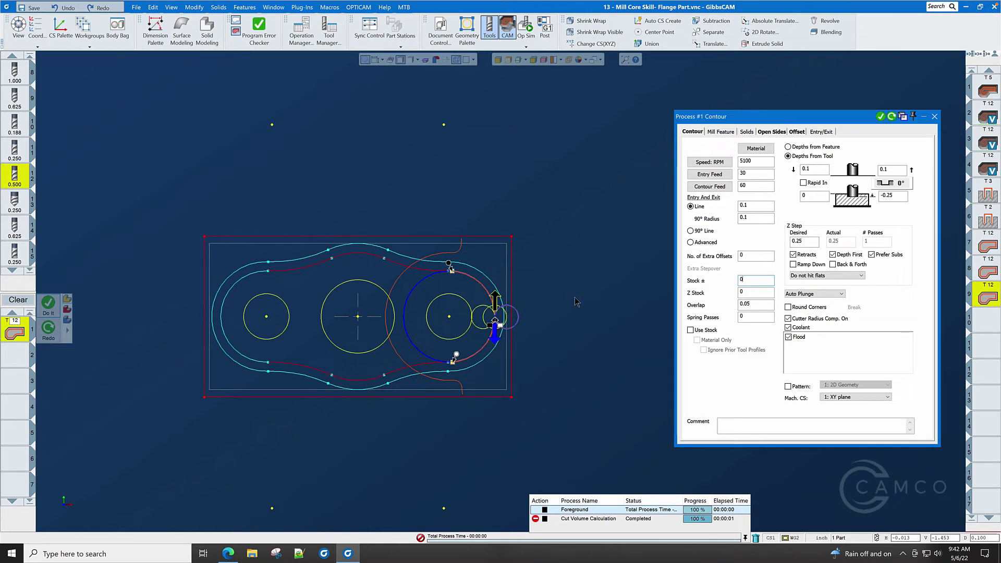
Reopen contour operation 8's settings from the operations list.
left_click(496, 322)
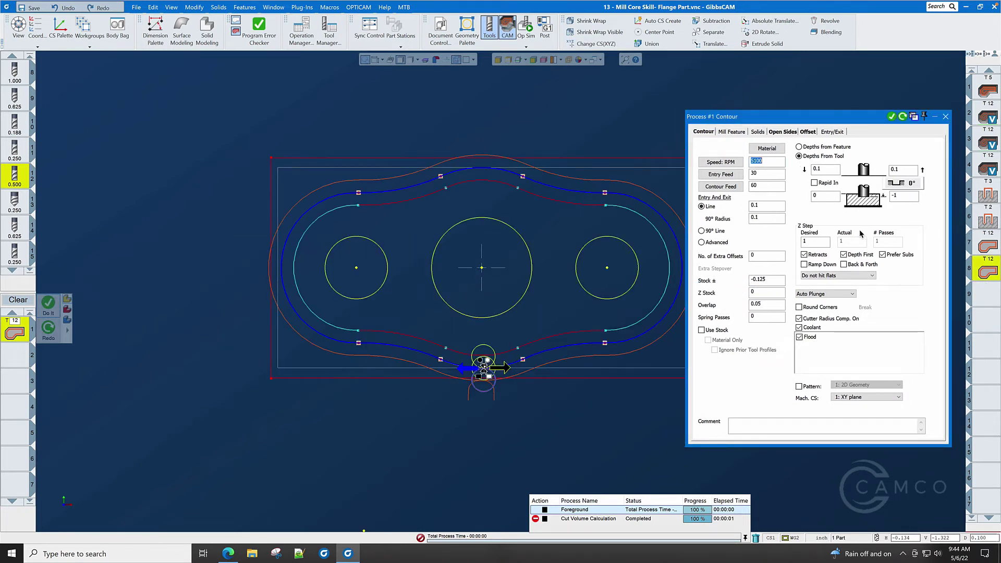
left_click(987, 246)
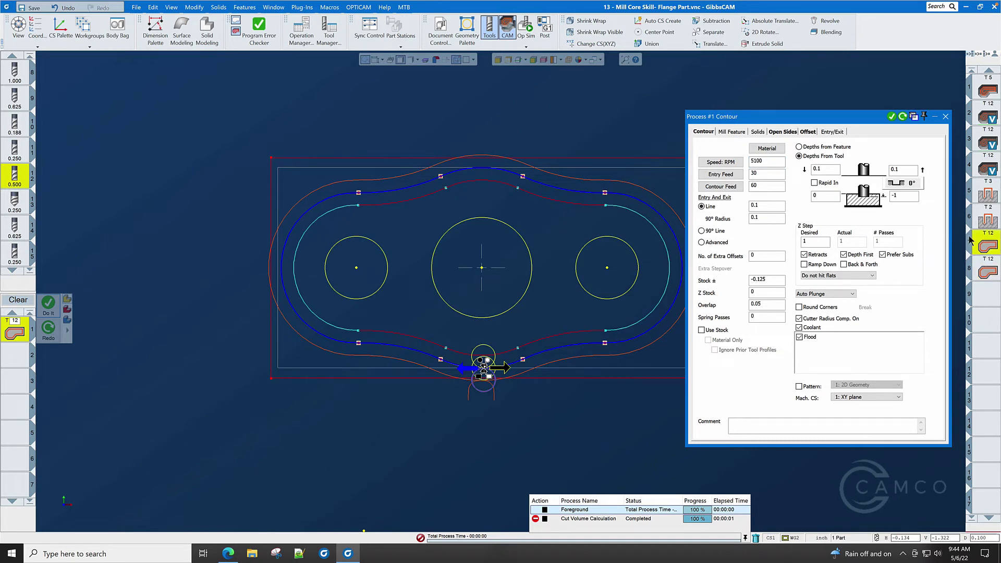
left_click(987, 272)
double_click(987, 273)
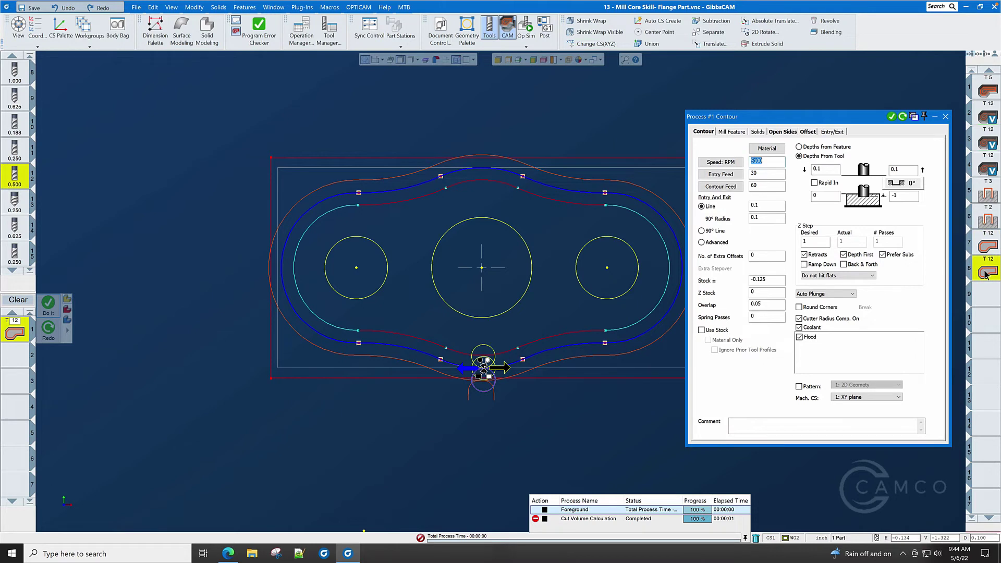
double_click(989, 246)
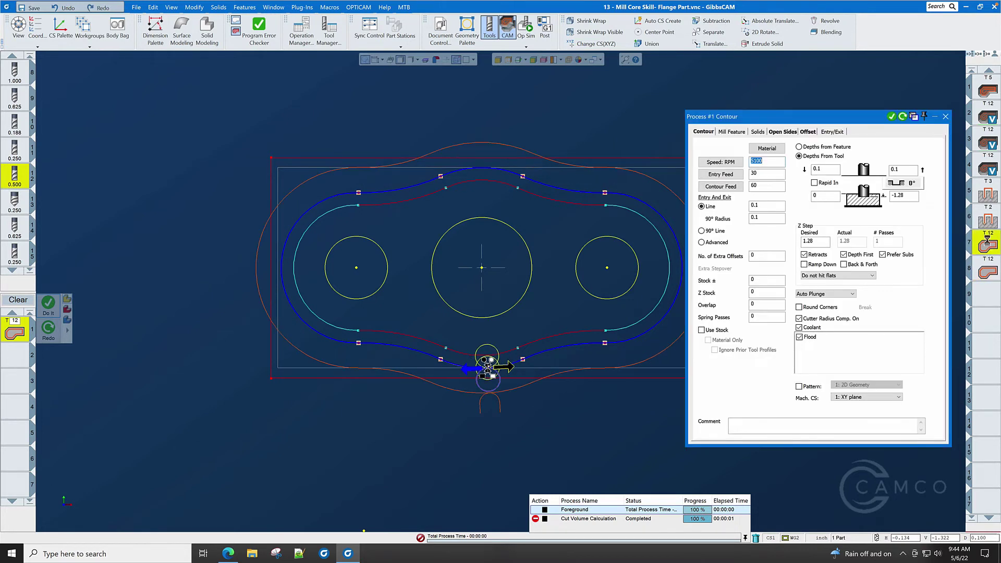
double_click(987, 274)
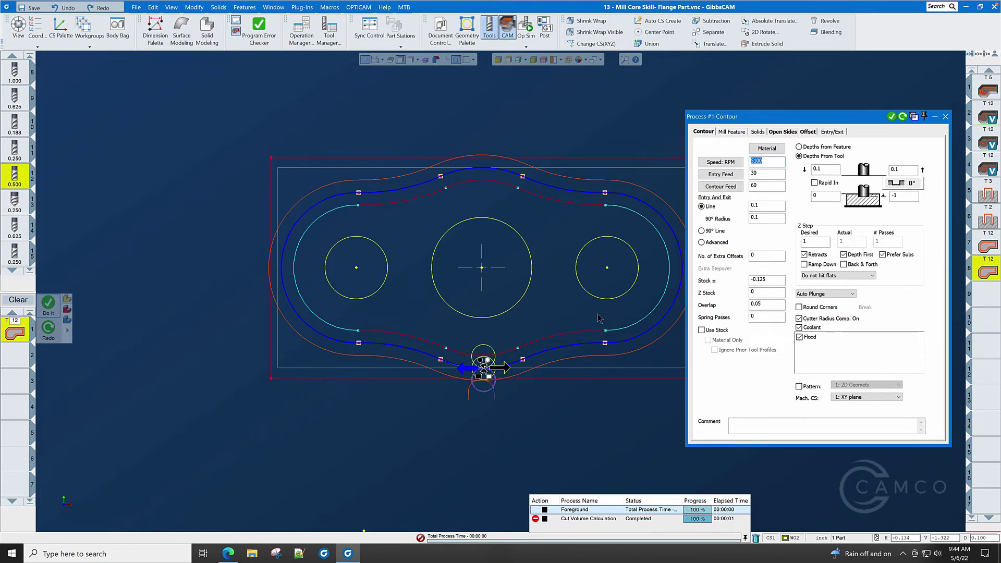
Change the cut depth to -0.25 with a 0.25 Z step and set Stock to 0.
scroll(374, 104, "down", 2)
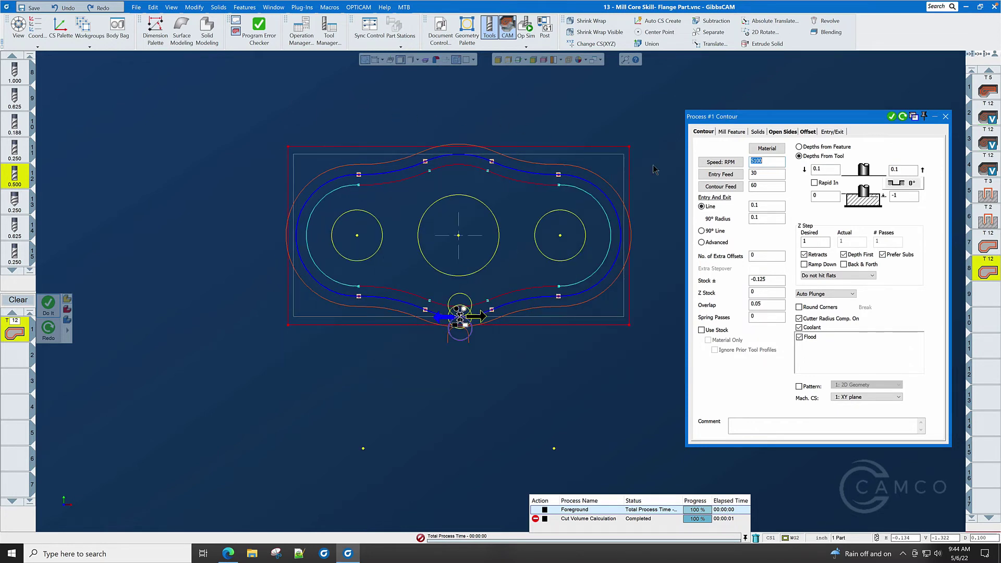
left_click(900, 196)
double_click(900, 196)
double_click(777, 280)
type("0")
left_click(657, 166)
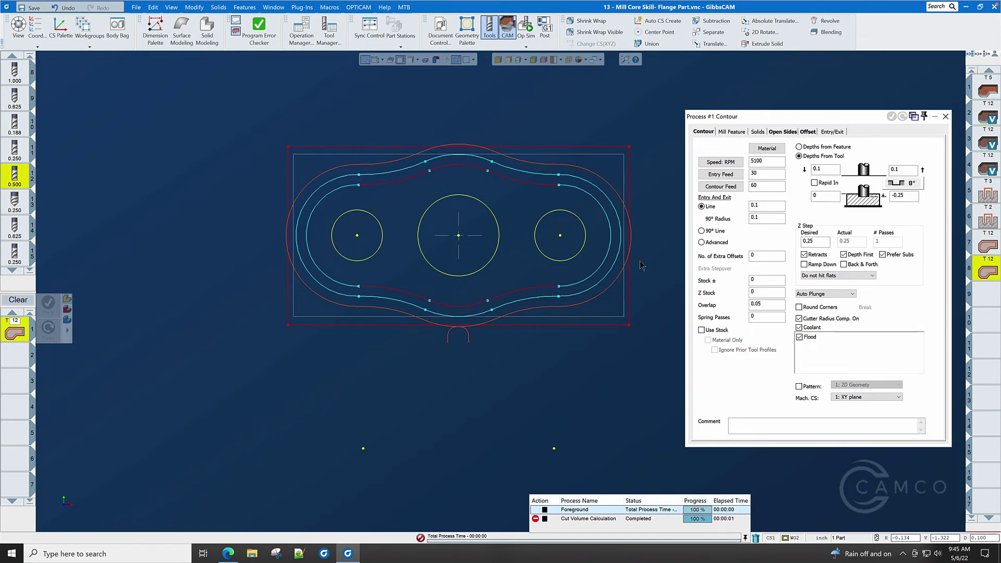
Select the inner contour, set its end point, and generate a Single Feature Cut around the right boss.
left_click(583, 285)
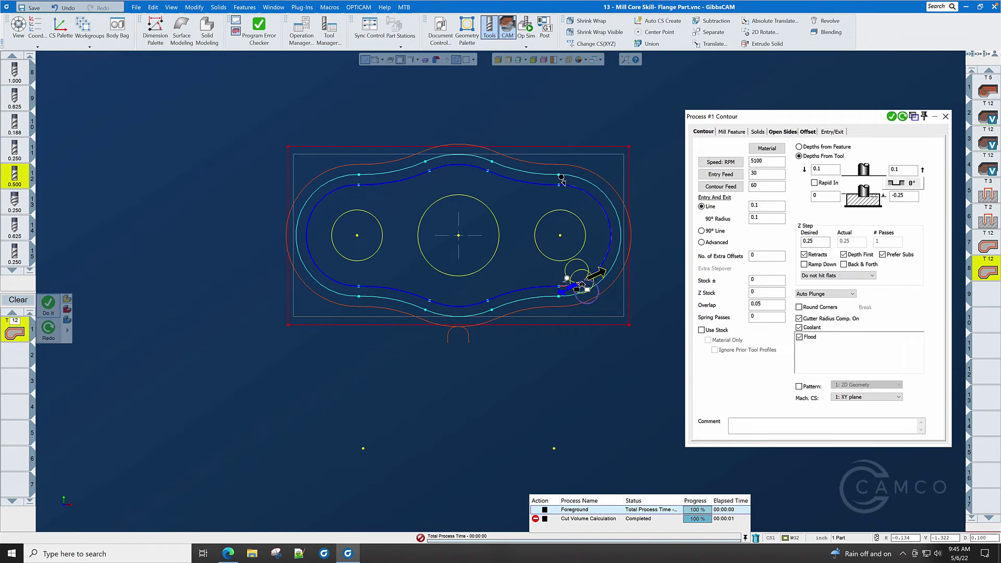
left_click(562, 179)
right_click(562, 179)
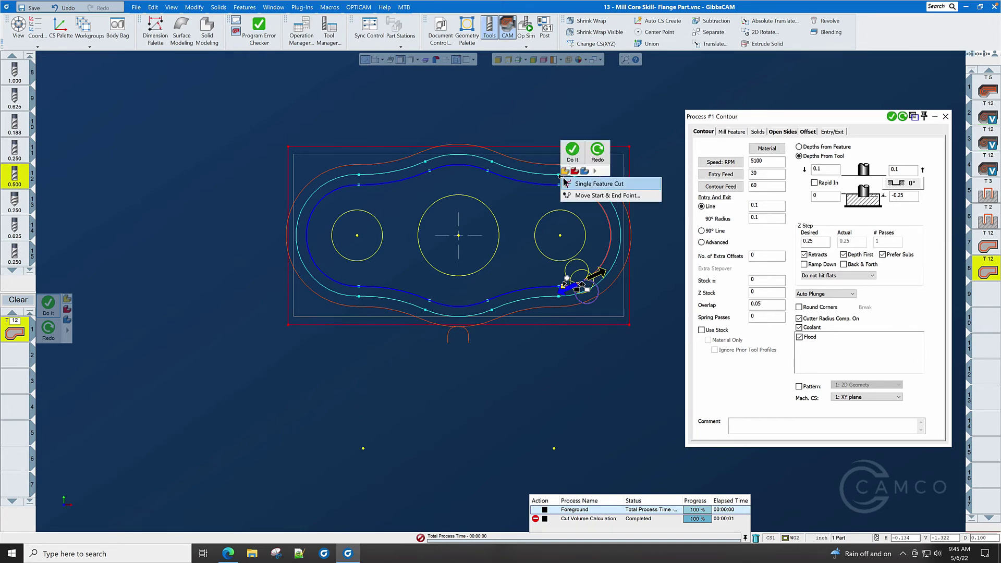
left_click(587, 184)
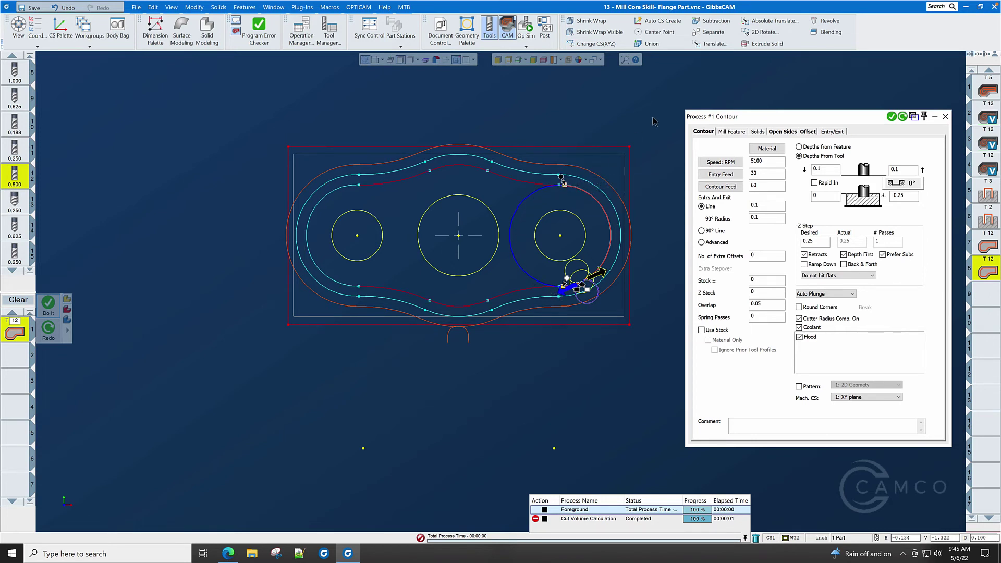
left_click(892, 118)
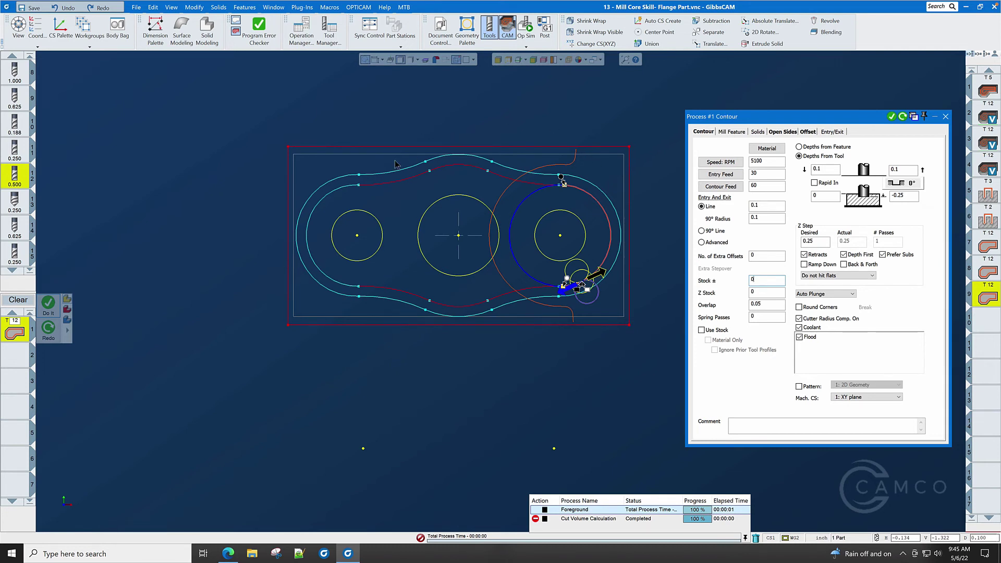
Mark the left boss arc ends, generate a Single Feature Cut as operation 10, and close the Process dialog.
left_click(307, 238)
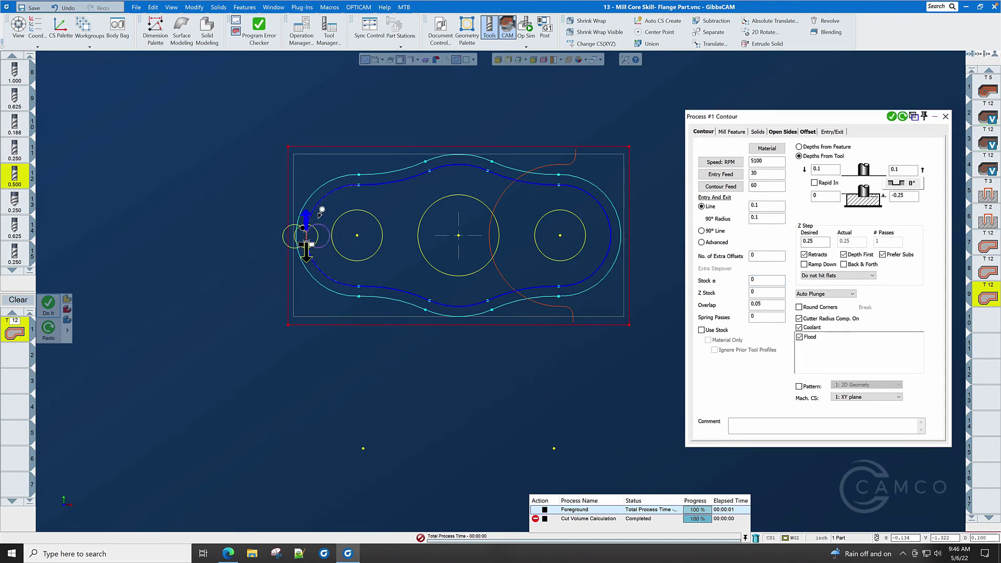
left_click(355, 180)
left_click(353, 284)
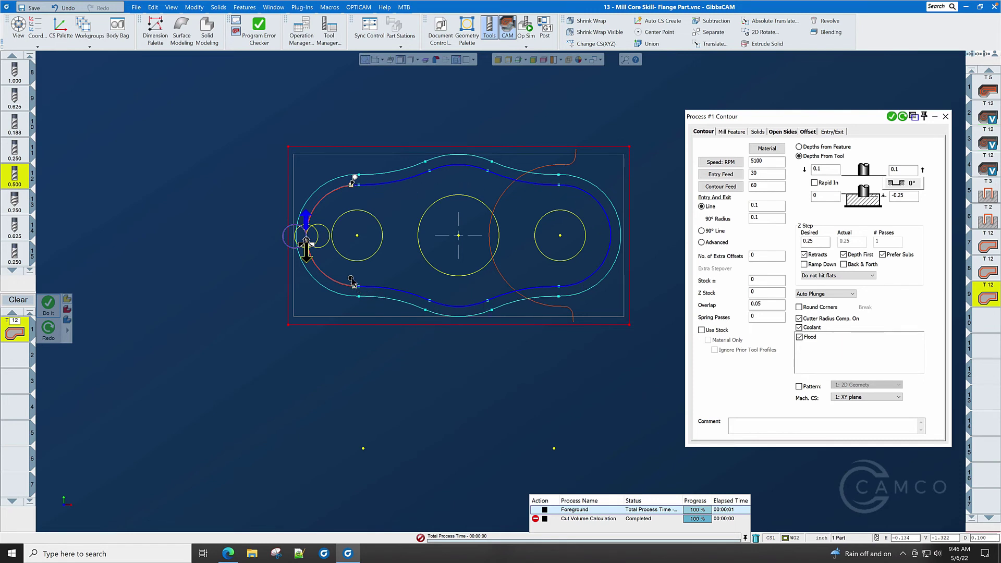
right_click(352, 282)
left_click(369, 285)
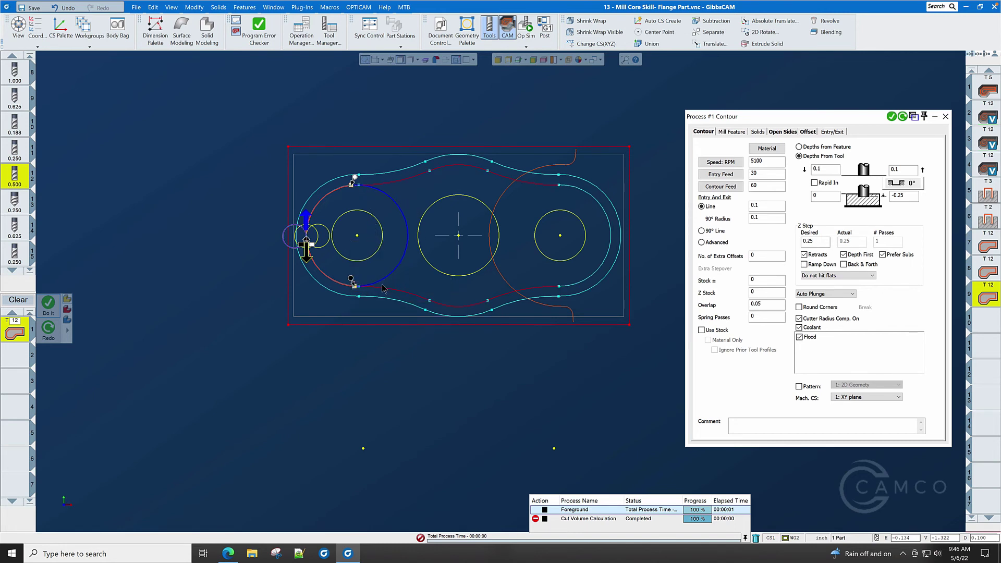
left_click(891, 116)
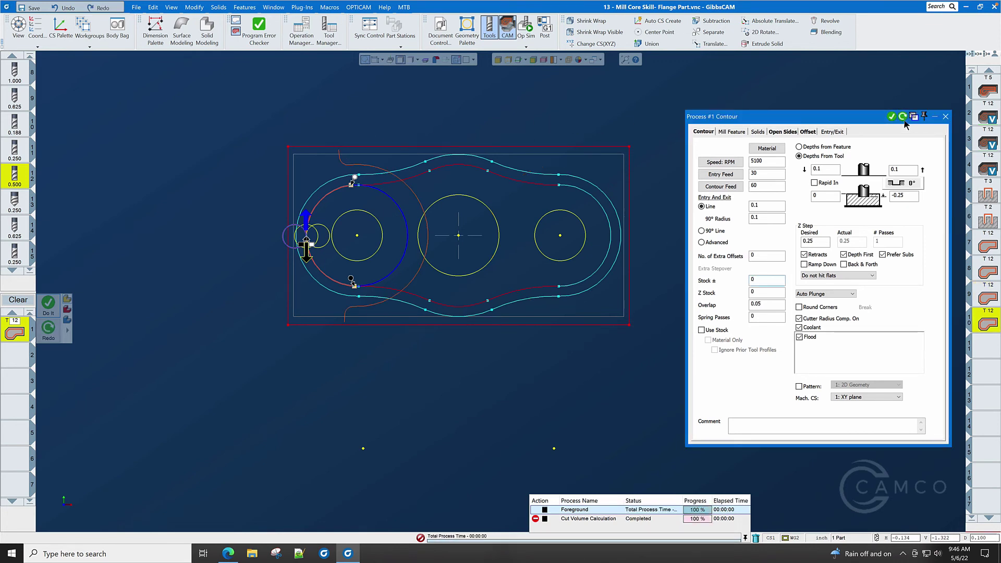
left_click(946, 116)
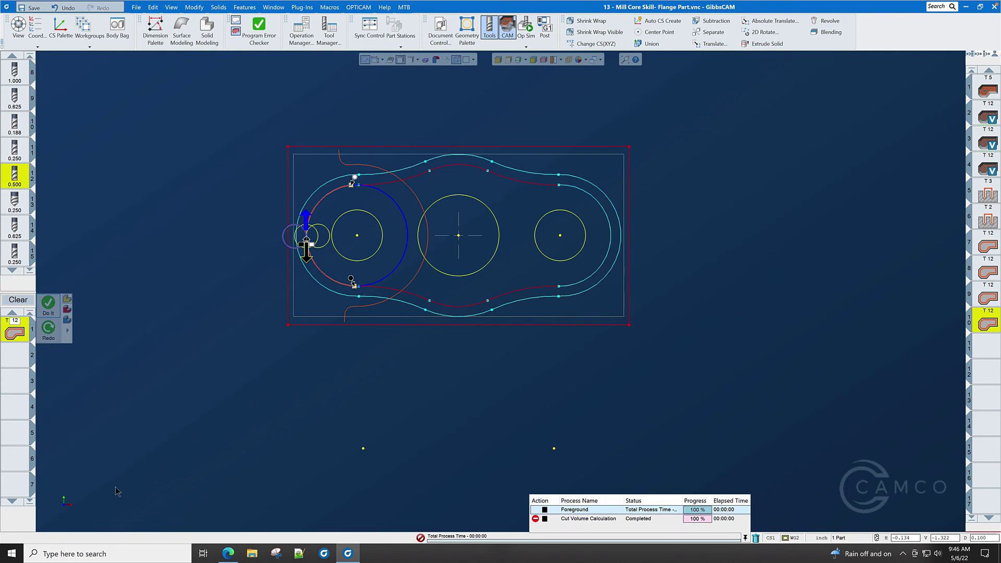
Switch to Isometric view and run the rendered Op Sim at a slower speed.
left_click(73, 523)
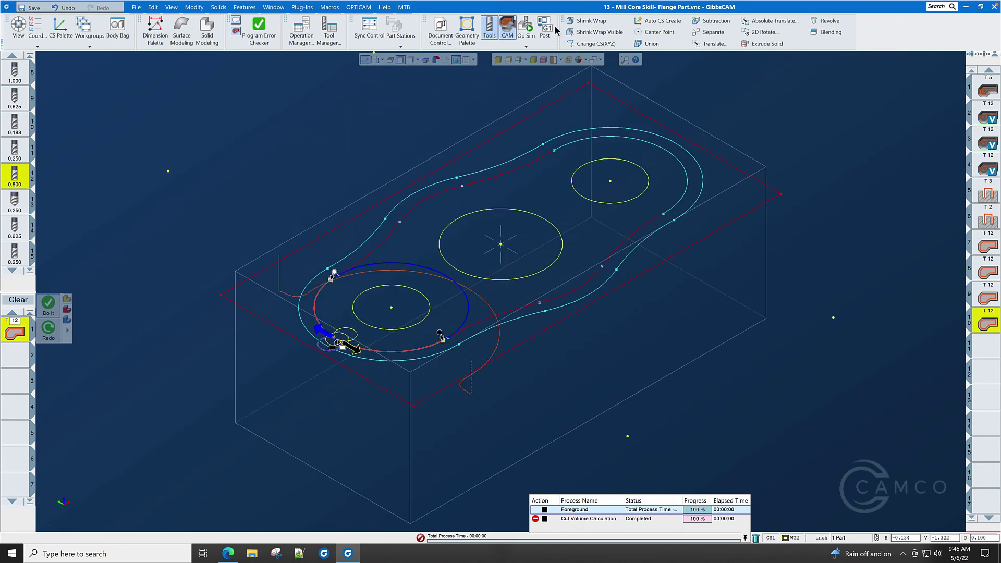
left_click(525, 24)
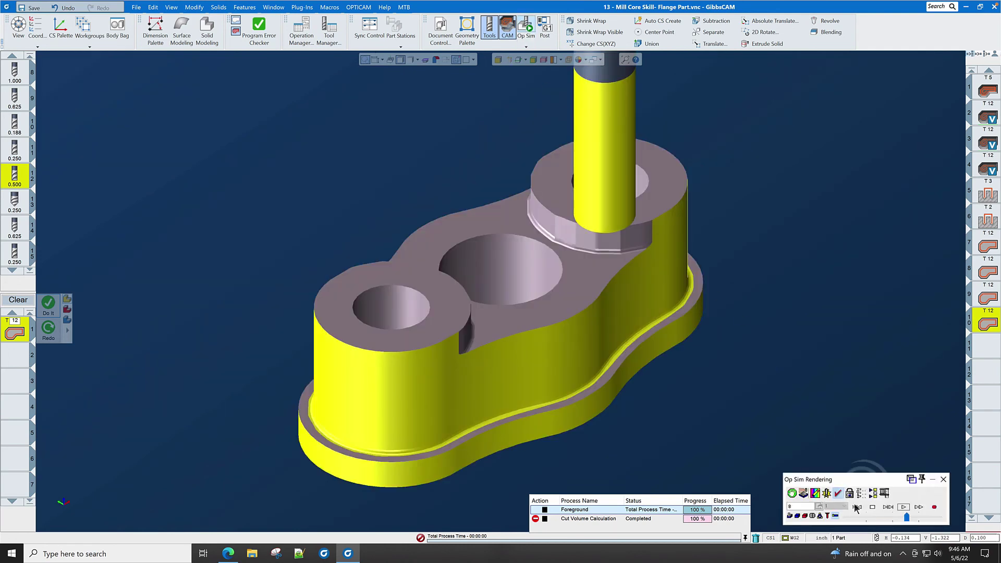
left_click(904, 507)
left_click_drag(873, 522, 870, 522)
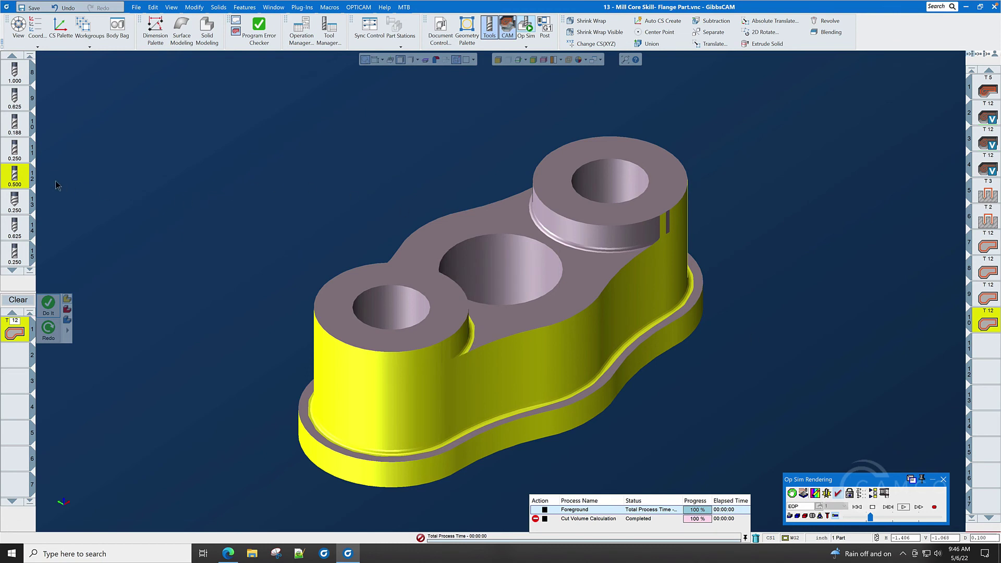
Change tool T12's corner radius from 0.03 to 0, then close Op Sim Rendering.
double_click(19, 177)
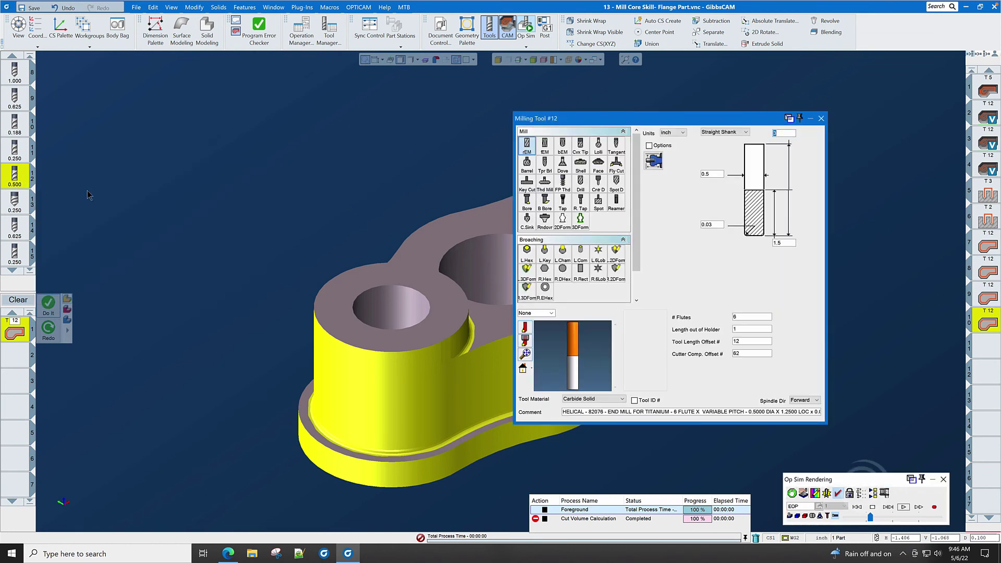
left_click(719, 225)
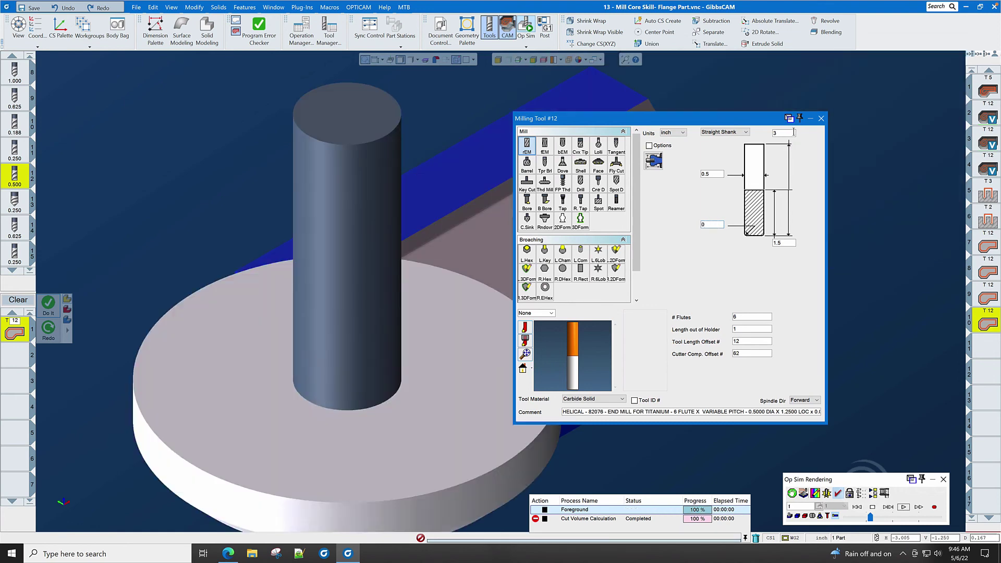
left_click(822, 119)
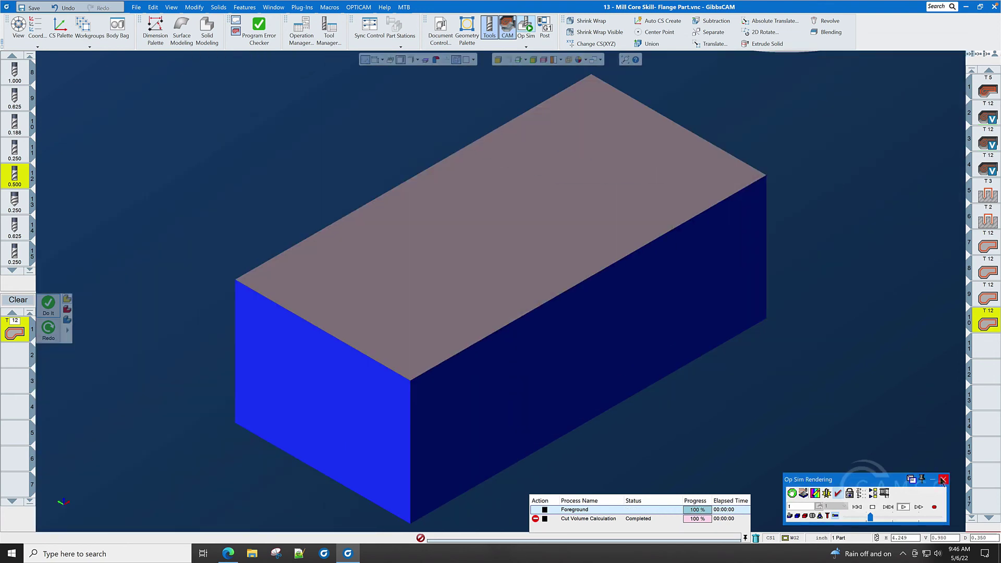
left_click(942, 480)
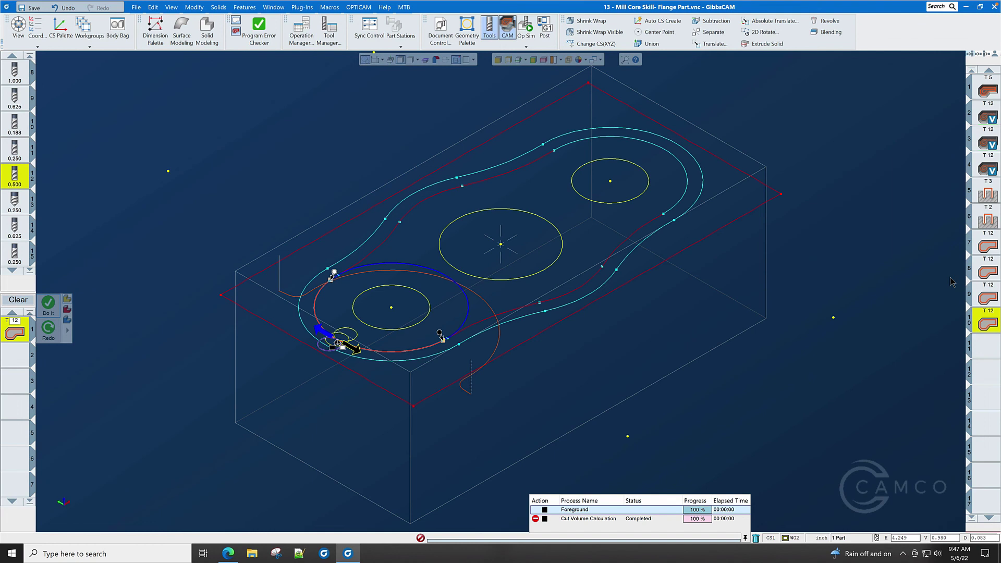
Redo boss contour operations 9 and 10 with the updated tool and reopen Op Sim.
left_click(988, 300, "shift")
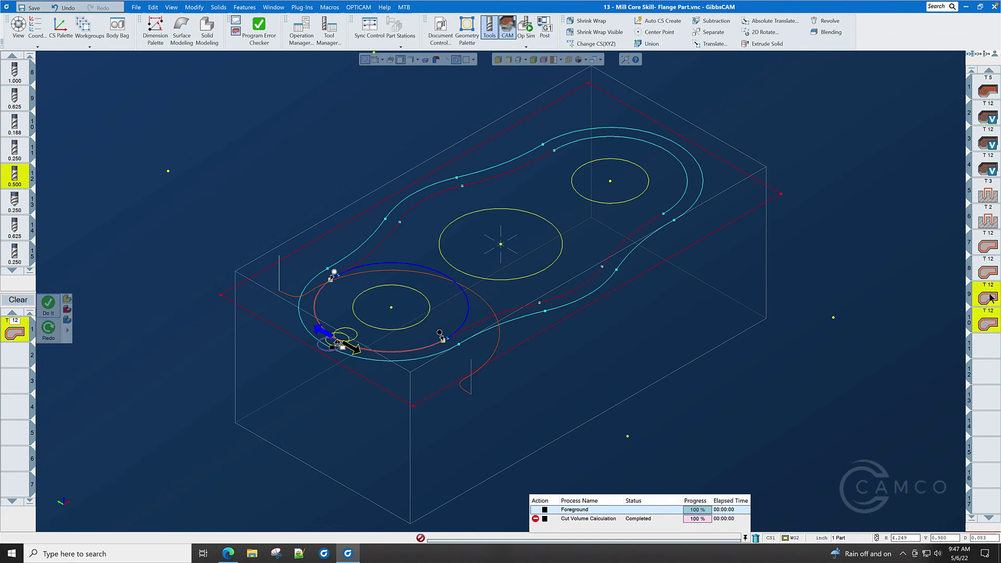
right_click(991, 299)
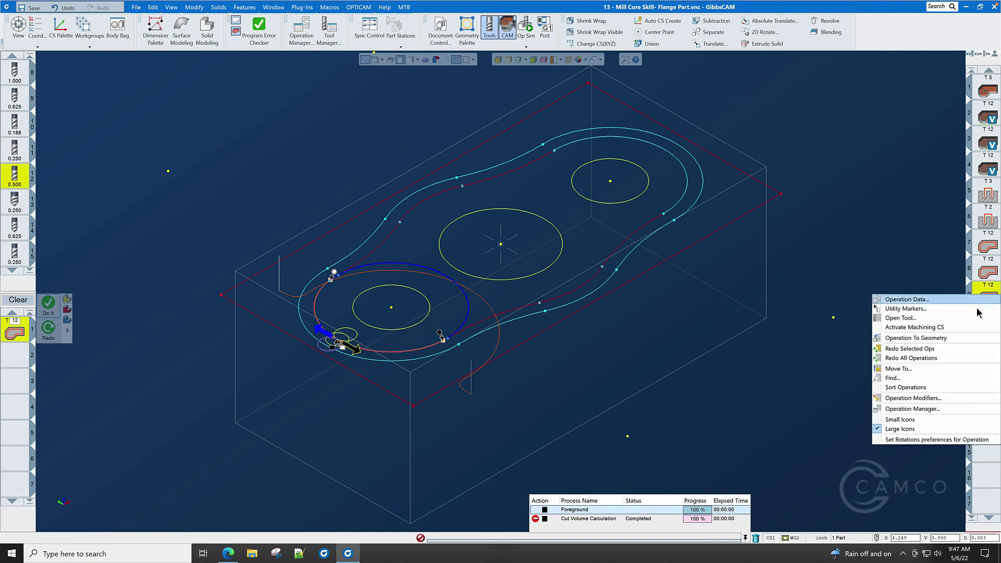
left_click(934, 348)
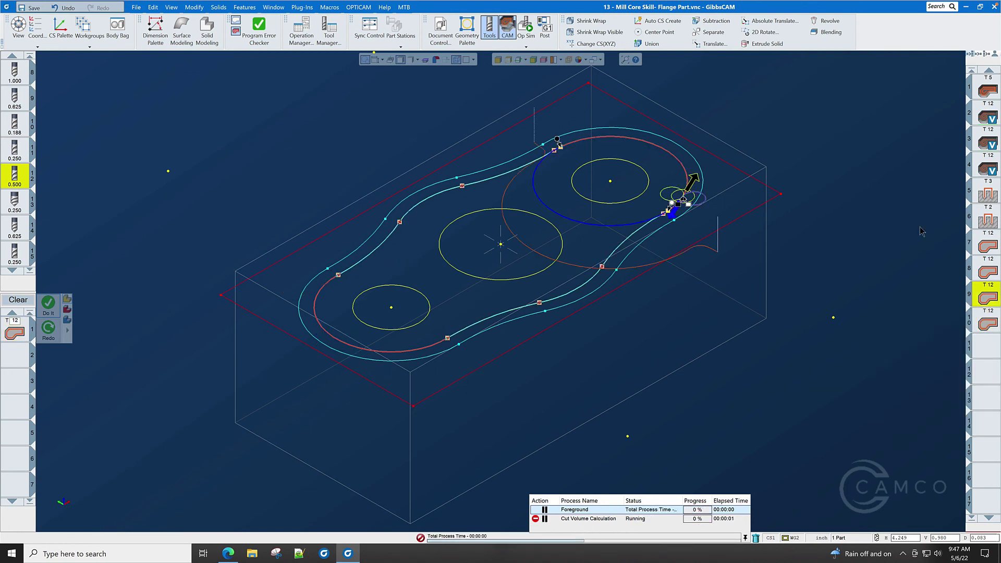
left_click(526, 29)
Run Op Sim at higher speed until the flange shows both bosses, three holes and stepped base.
left_click(904, 506)
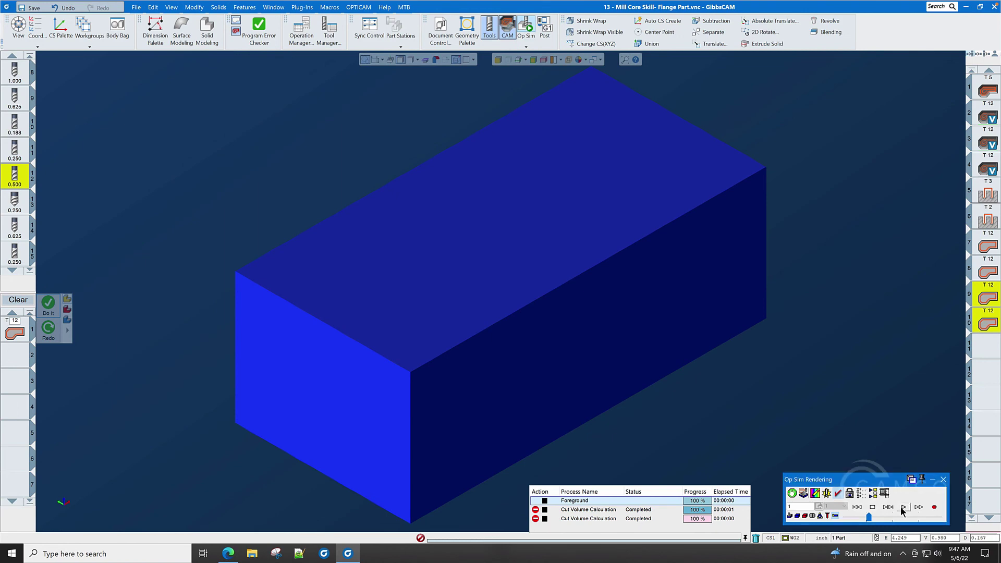
mouse_move(869, 517)
left_mouse_down()
mouse_move(902, 520)
mouse_move(888, 521)
left_mouse_up()
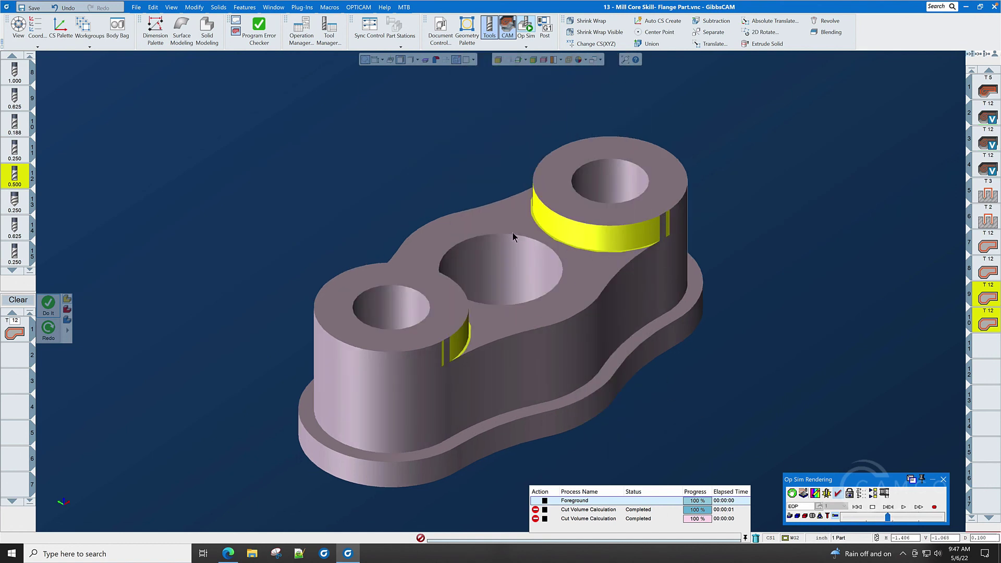